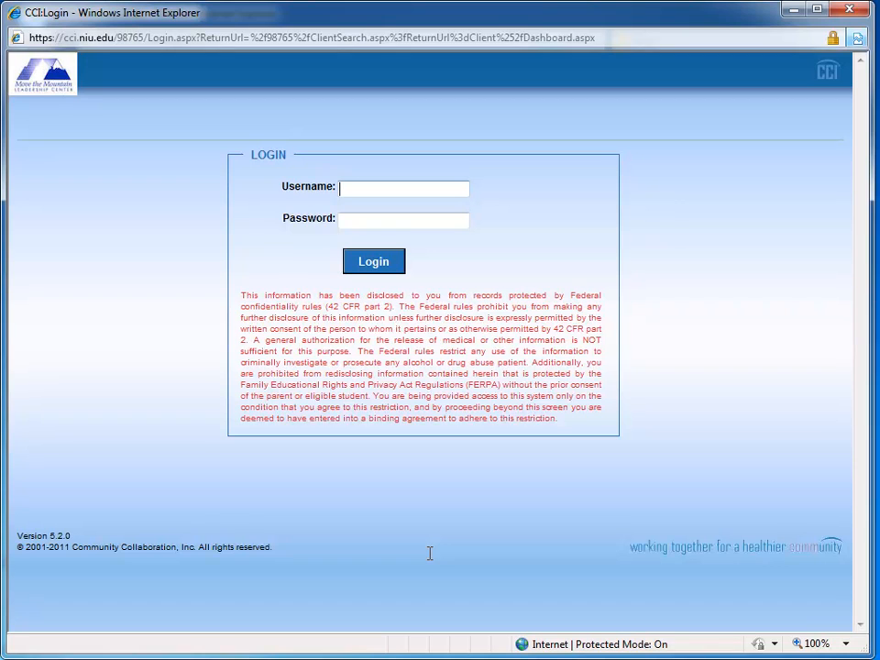
Step: Log in with the coach account's username and password
type("ccoach")
key("Tab")
type("•")
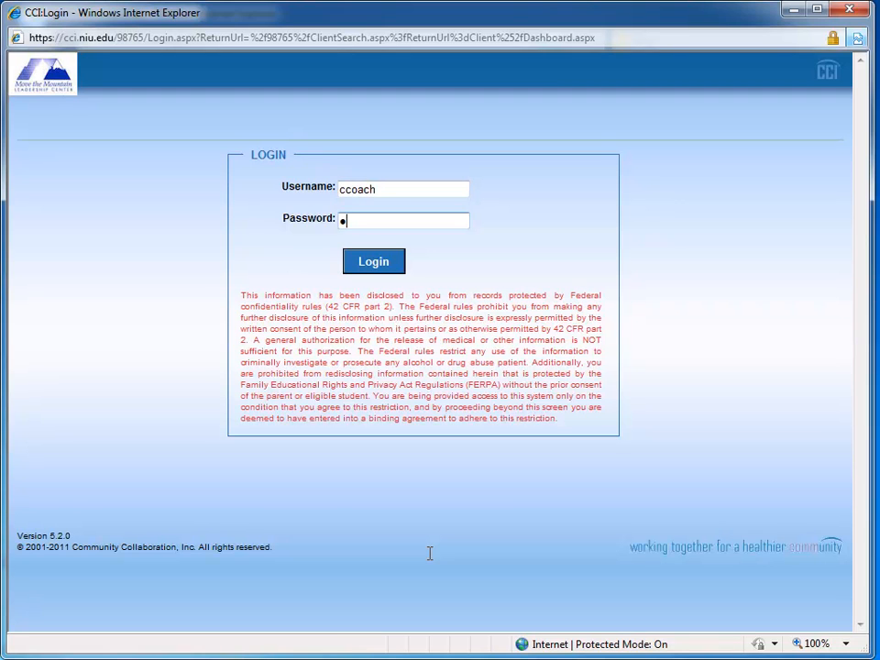
type("•••••")
key("Return")
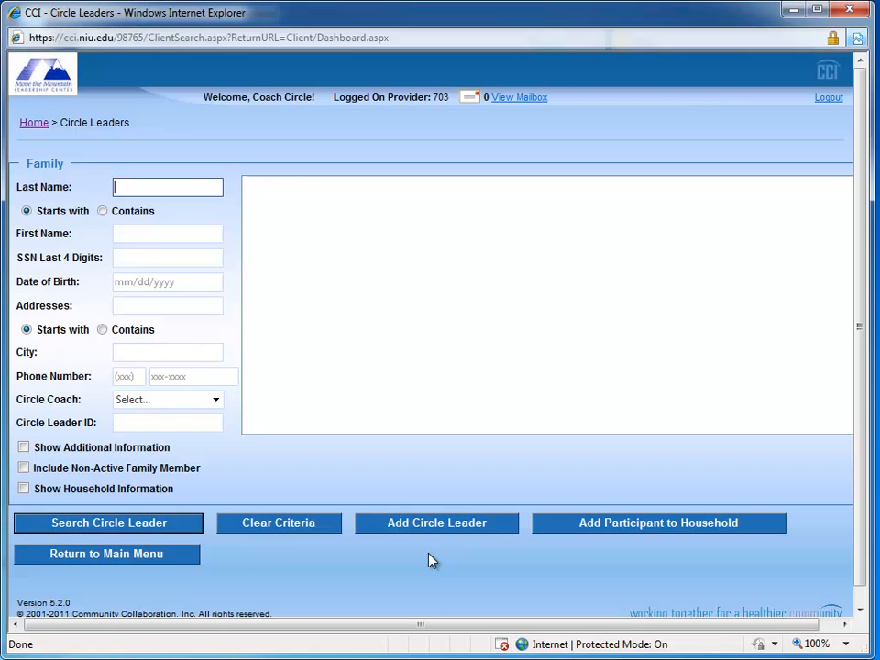
Step: Search the circle leaders by the participant's last name, replacing the first letters entered
type("Sm")
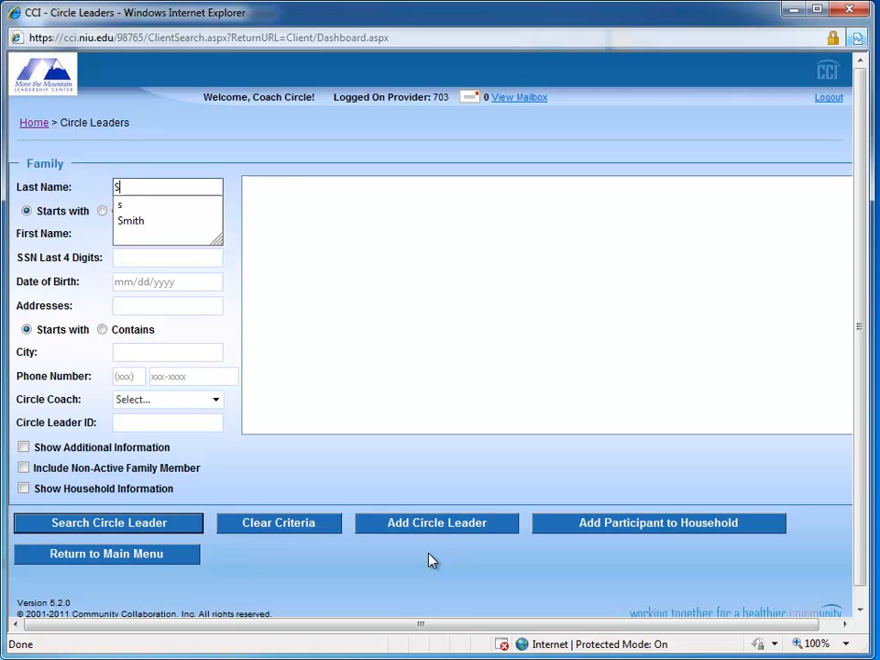
key("BackSpace")
key("BackSpace")
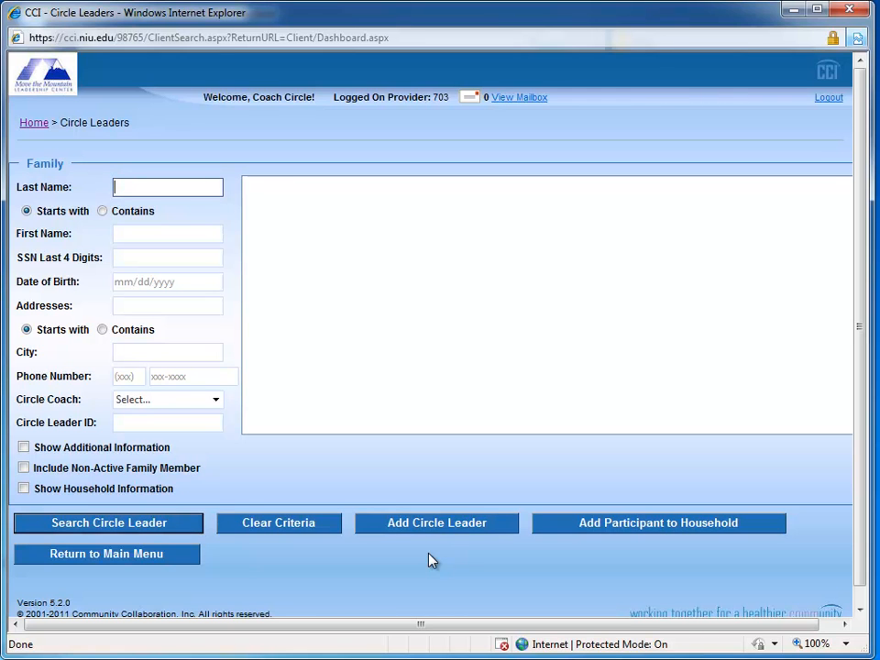
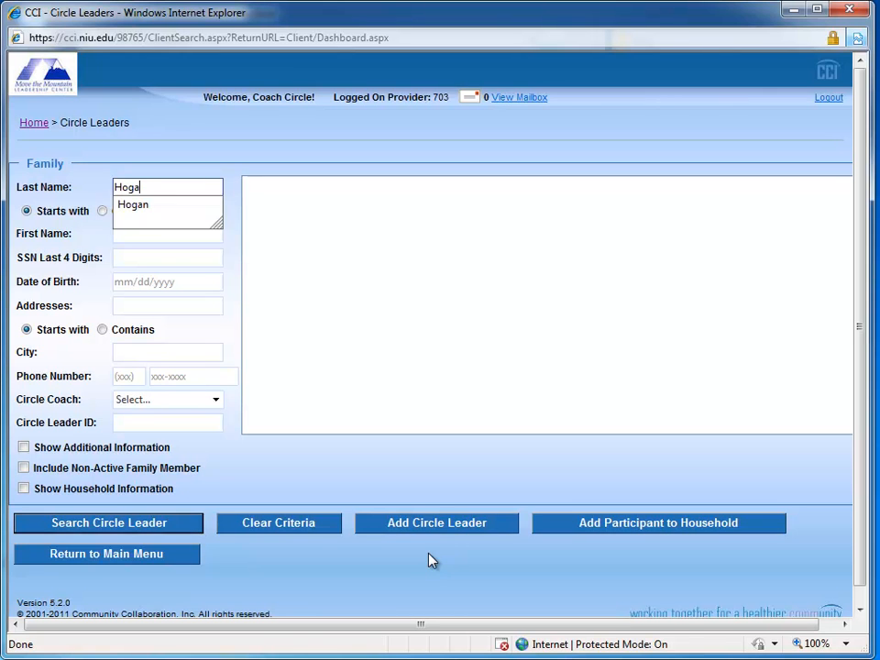
key("Return")
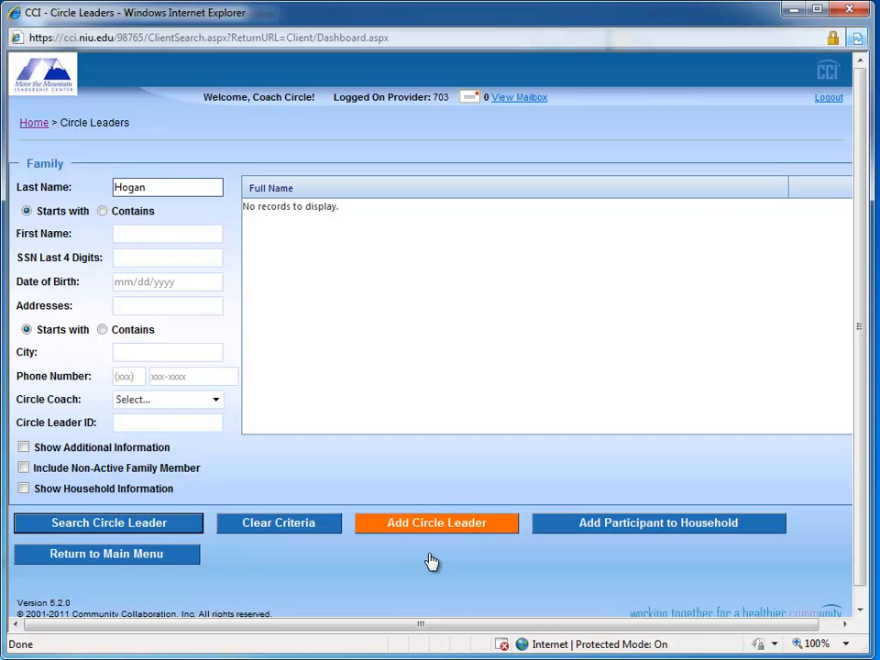
Step: Start a new circle leader record and enter the participant's first name and date of birth
left_click(429, 554)
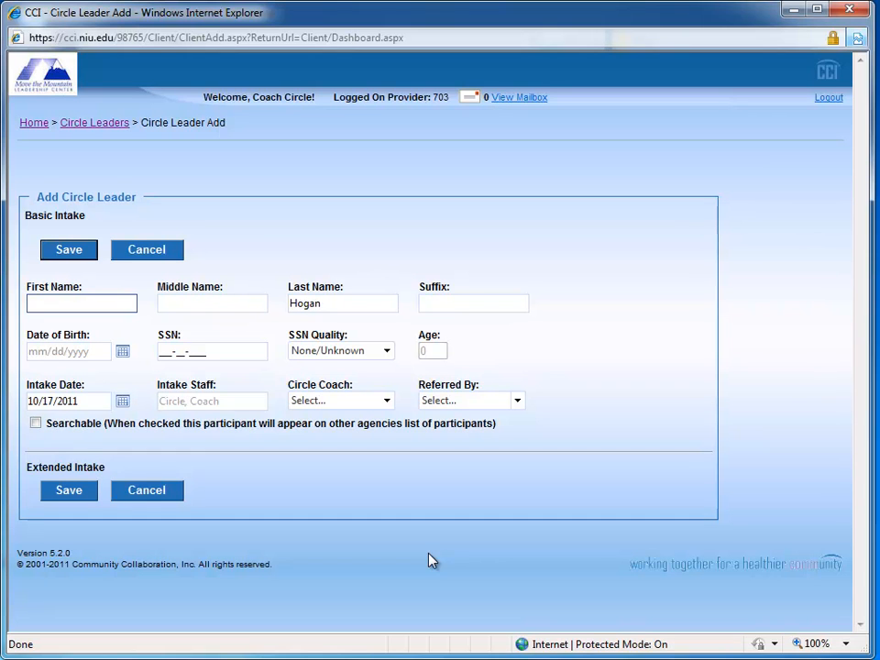
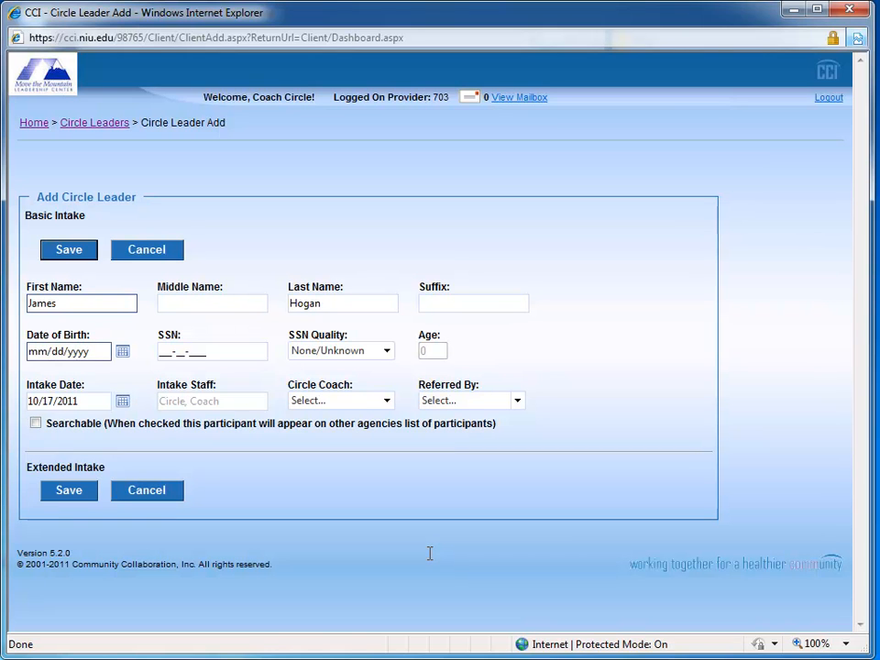
key("Tab")
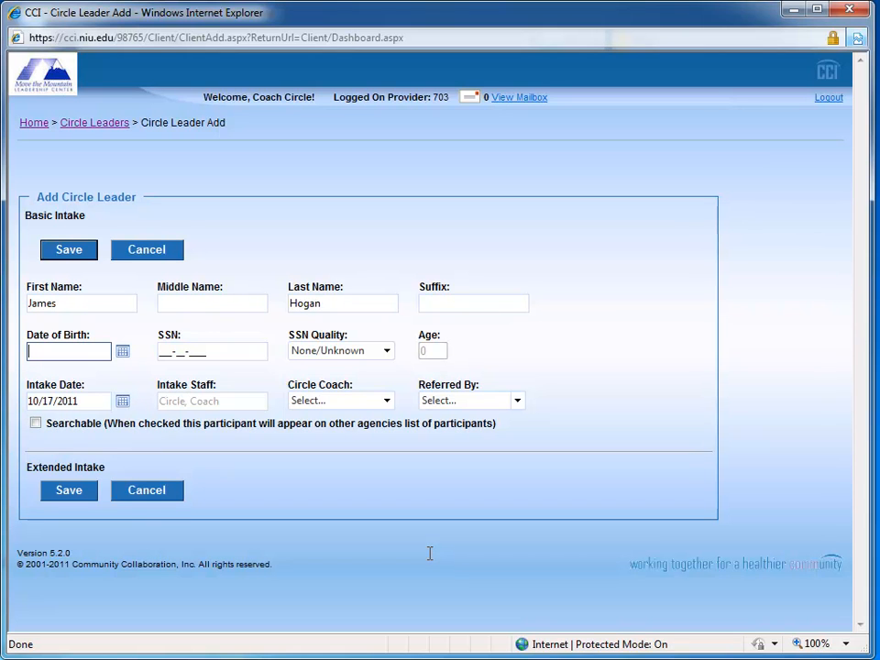
type("070166")
key("Tab")
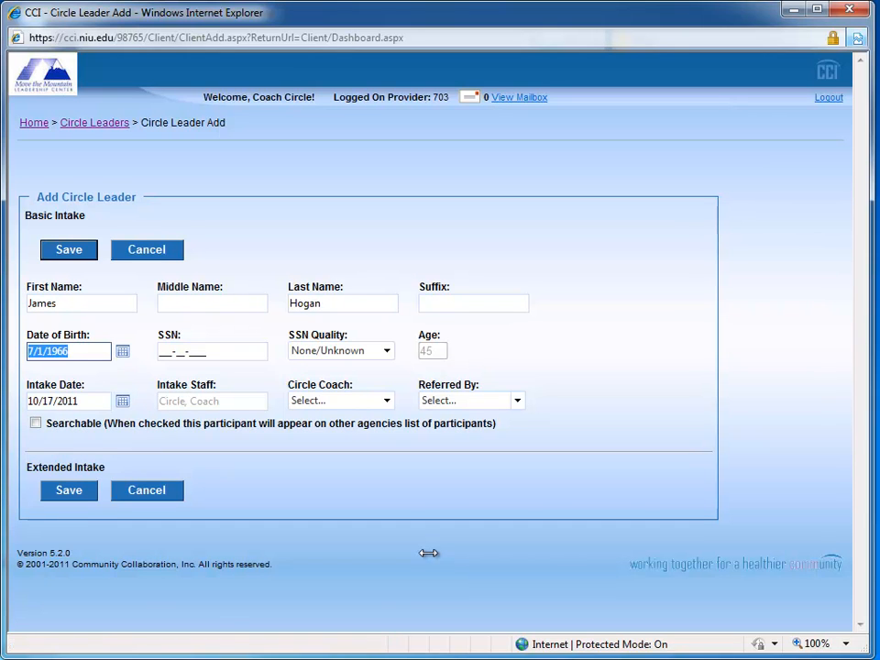
Step: Re-enter the participant's date of birth with slashes and a two-digit year
type("7/1/")
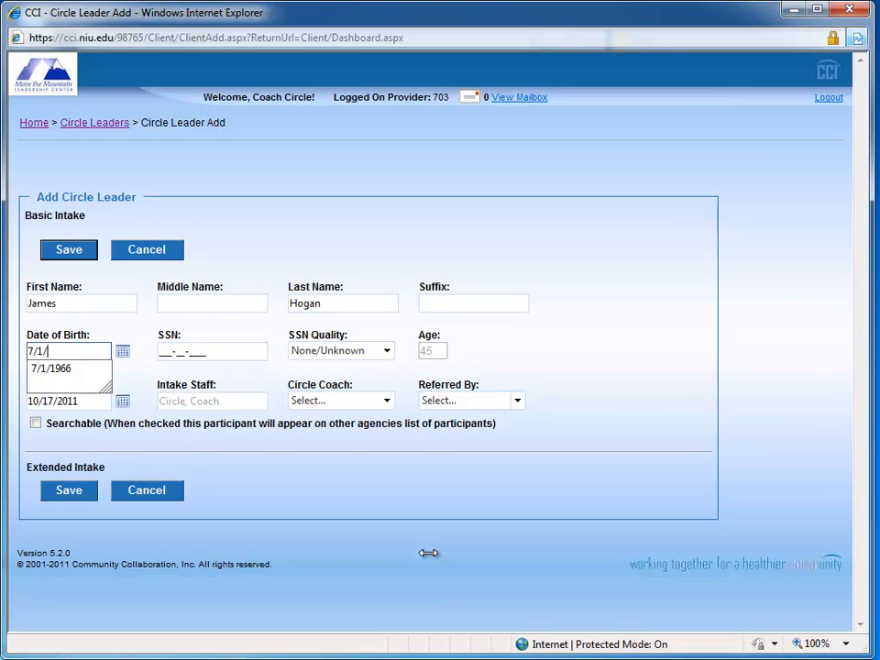
type("66")
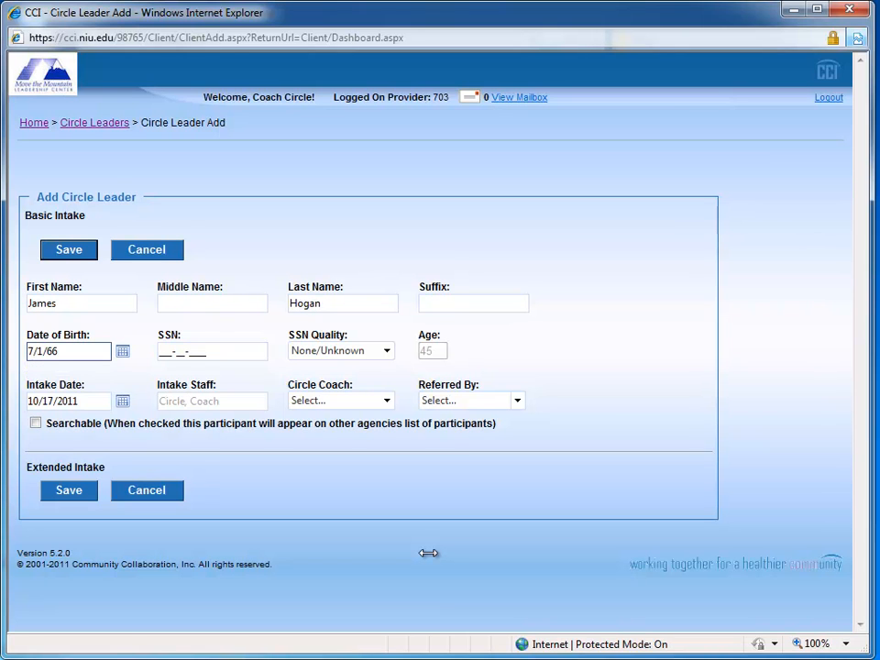
key("Tab")
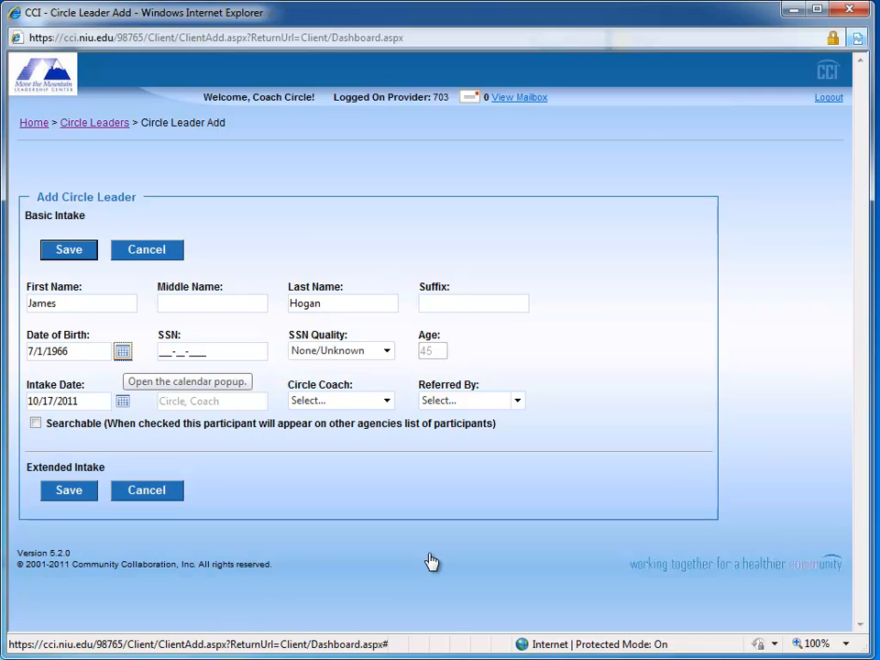
Step: Browse the date of birth calendar by month and year, and pick the day after the one entered
left_click(123, 352)
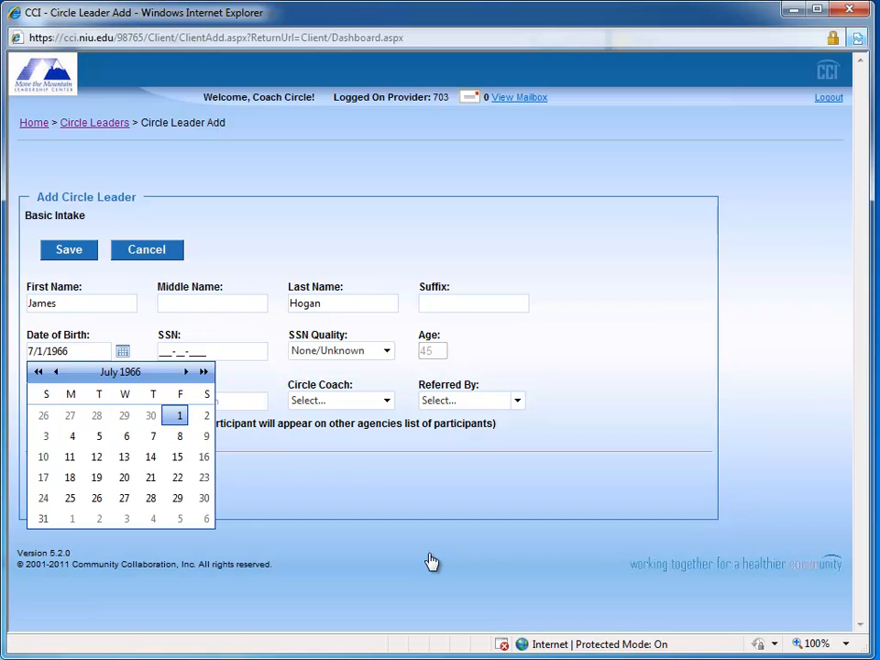
left_click(38, 371)
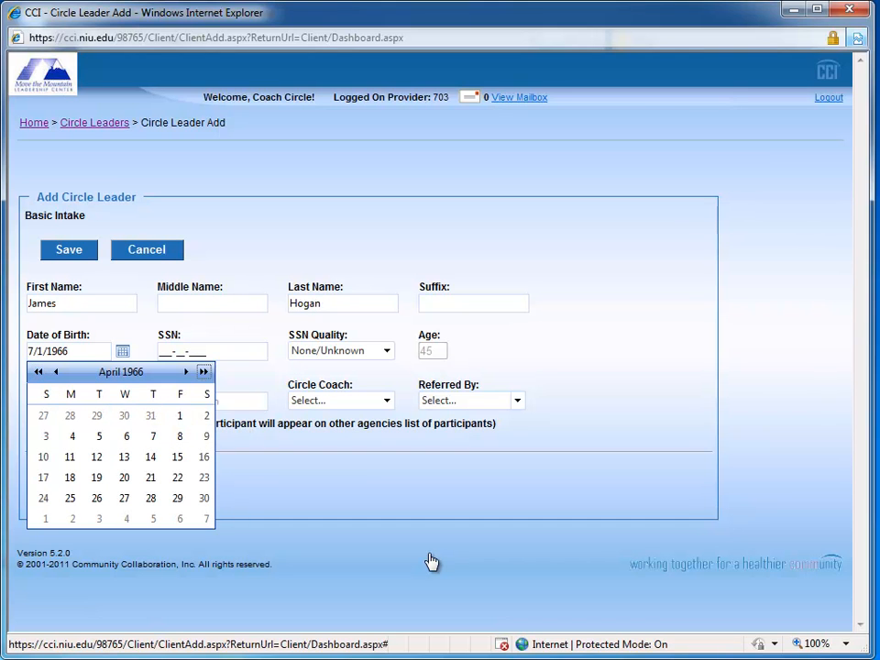
left_click(204, 371)
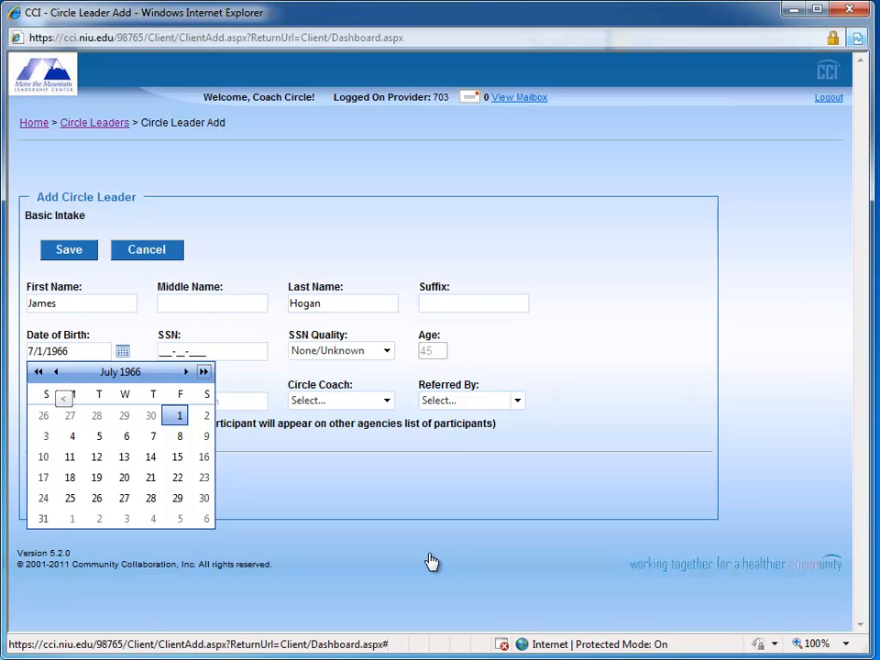
left_click(55, 371)
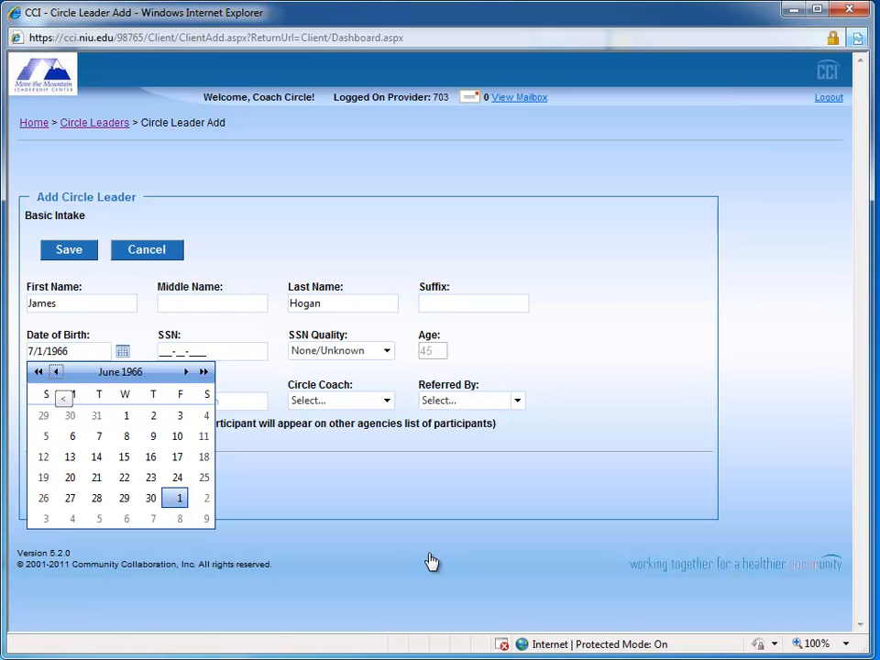
left_click(186, 371)
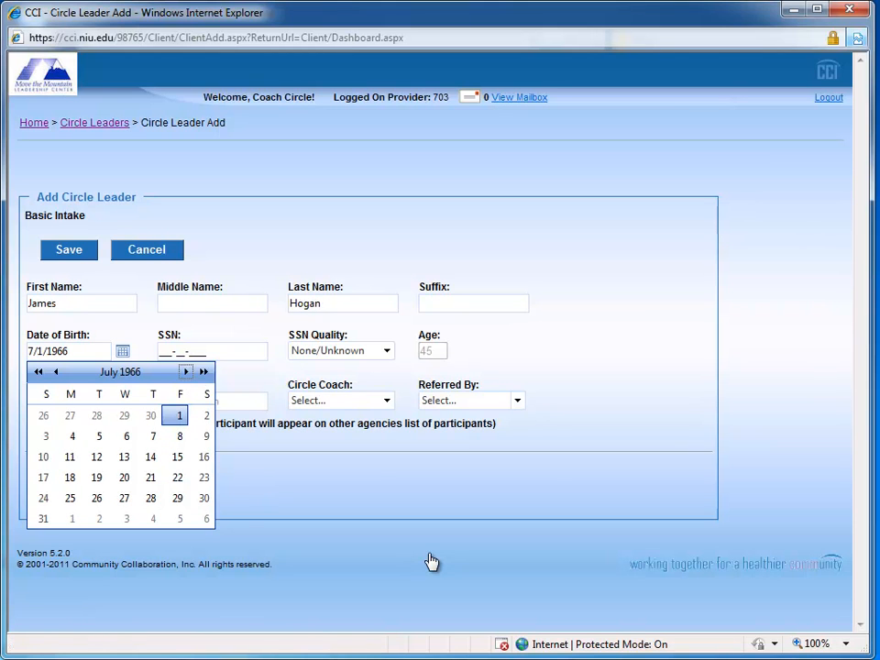
left_click(122, 371)
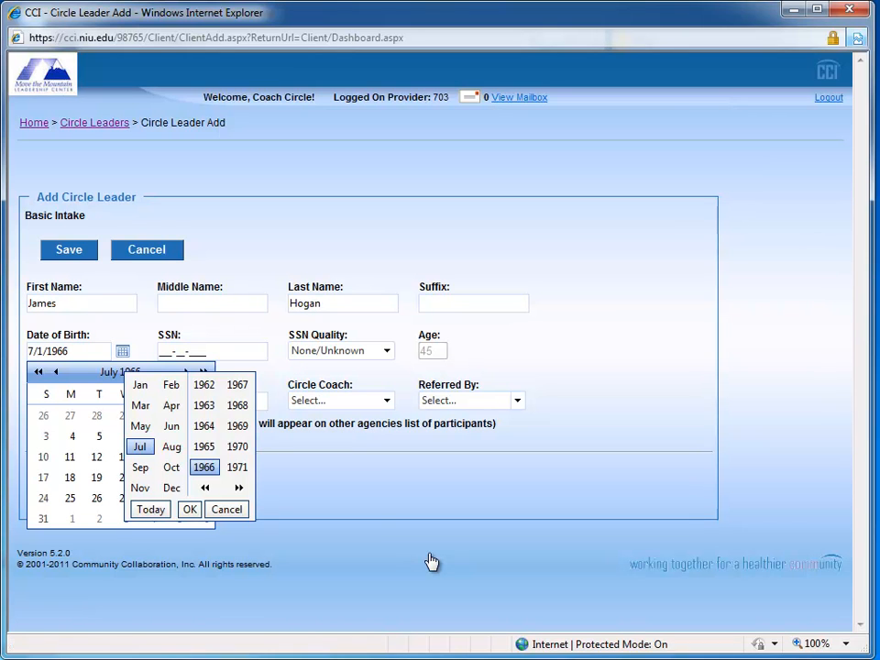
left_click(189, 510)
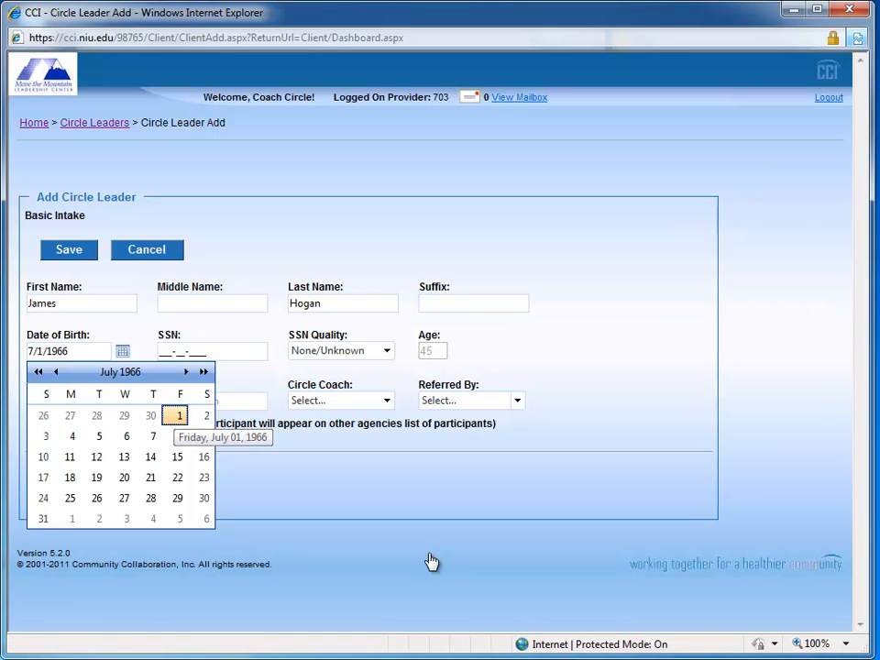
left_click(205, 416)
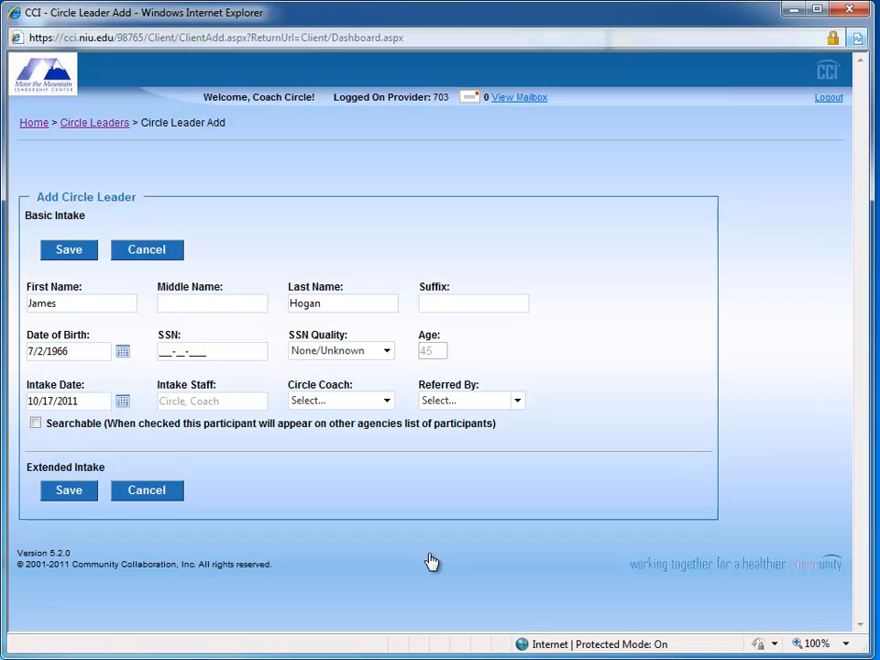
Step: Save the basic intake and agree to make the participant searchable
left_click(69, 490)
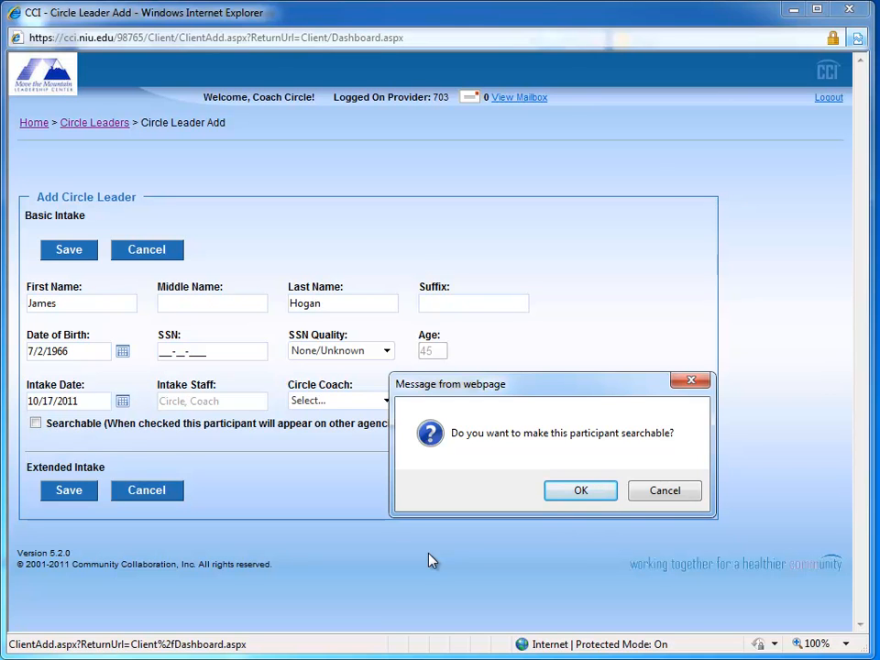
key("Return")
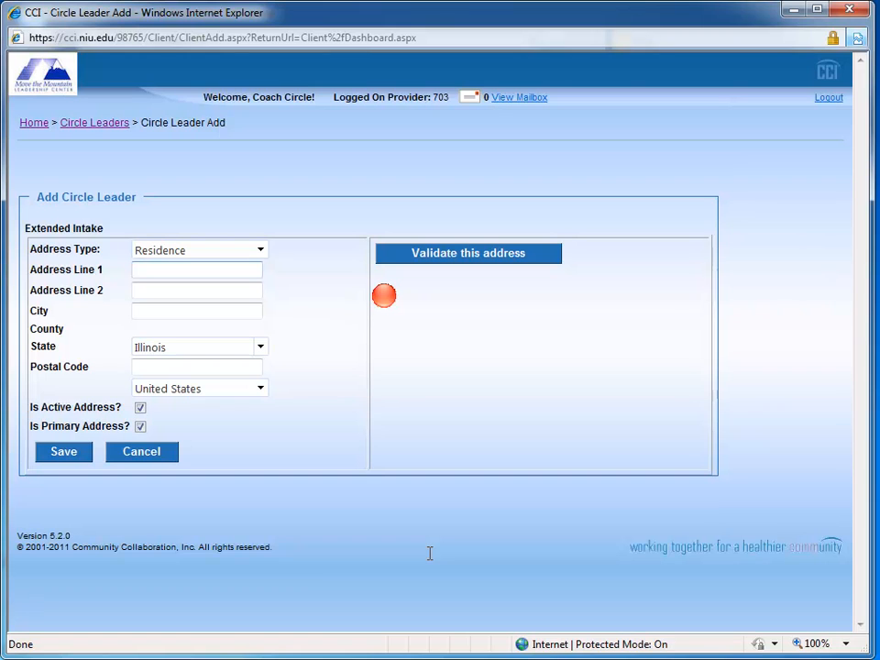
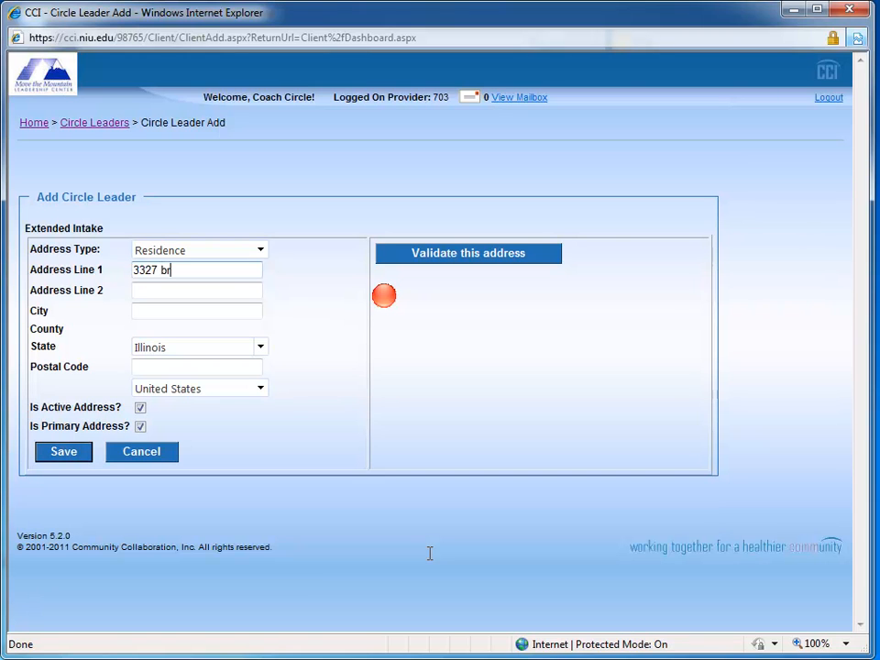
Step: Enter the street address and city for the participant's residence, keeping Illinois as the state
key("Tab")
key("Tab")
type("Rock")
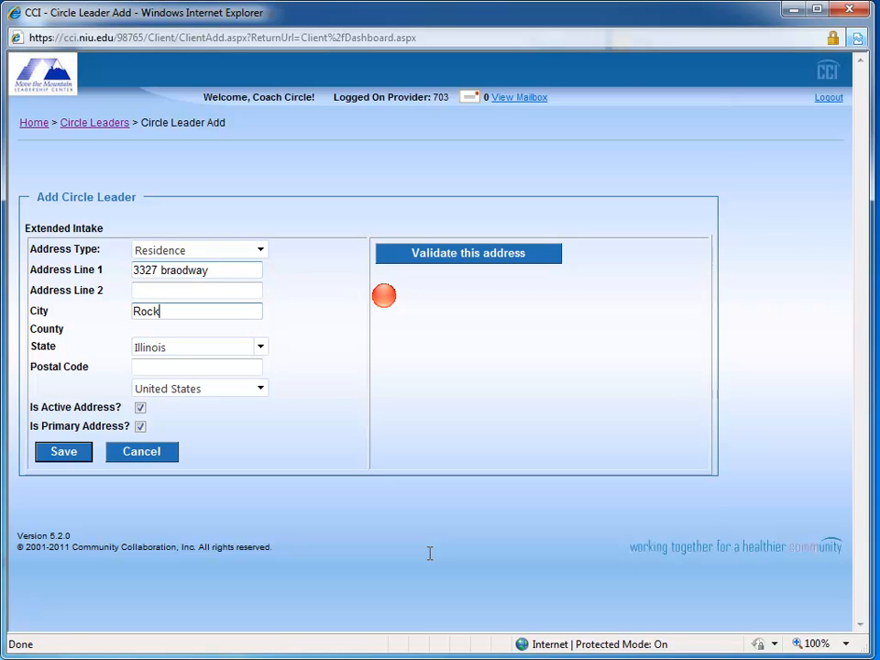
type("ford")
key("Tab")
key("Tab")
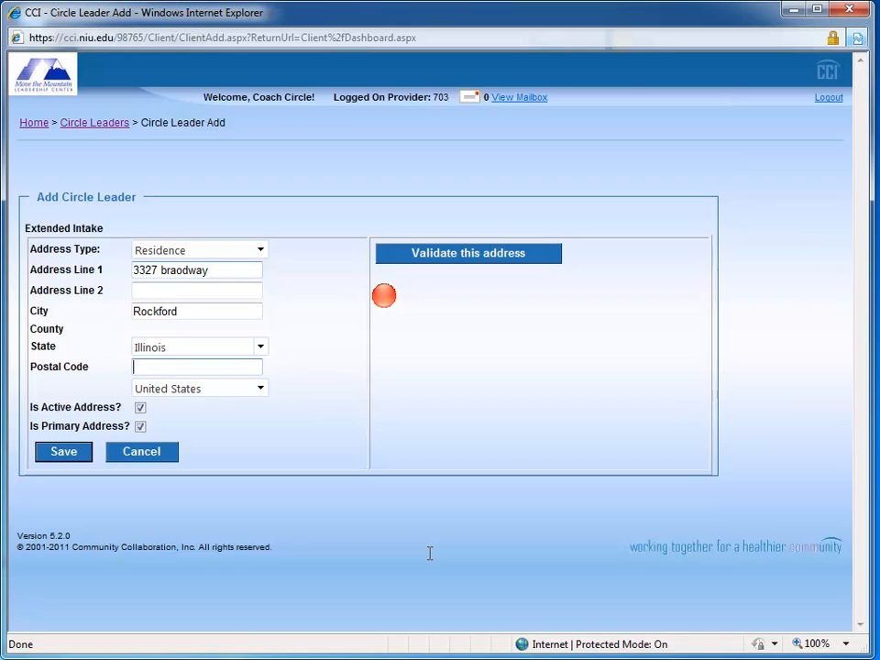
Step: Enter the residence's postal code, then validate the address and accept the suggested match
type("61103")
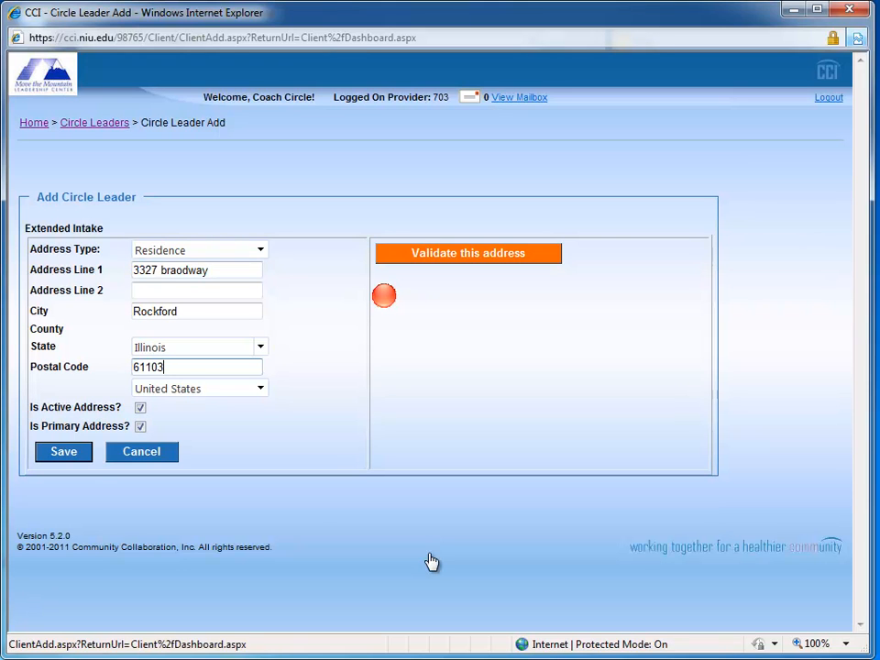
left_click(467, 253)
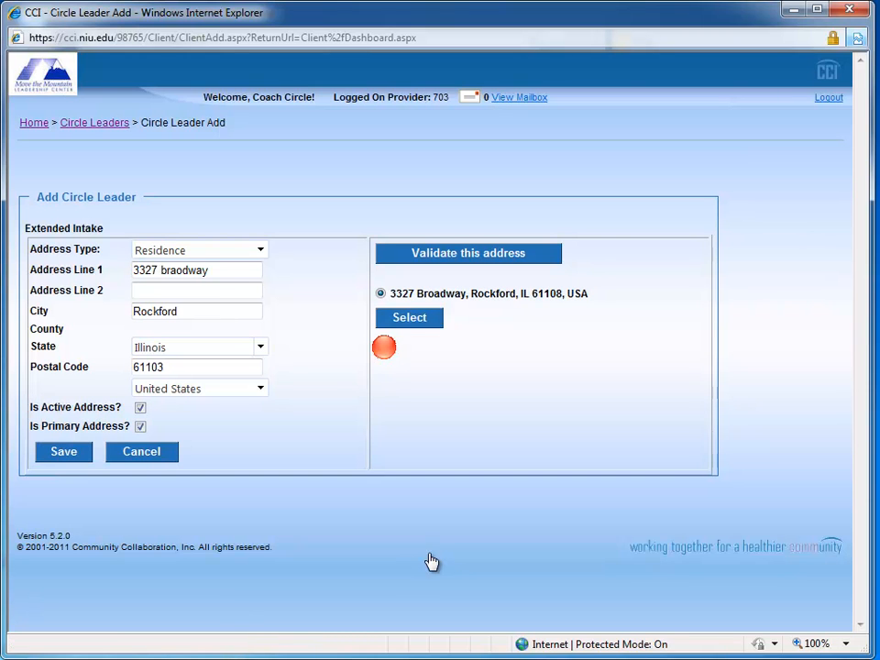
left_click(409, 318)
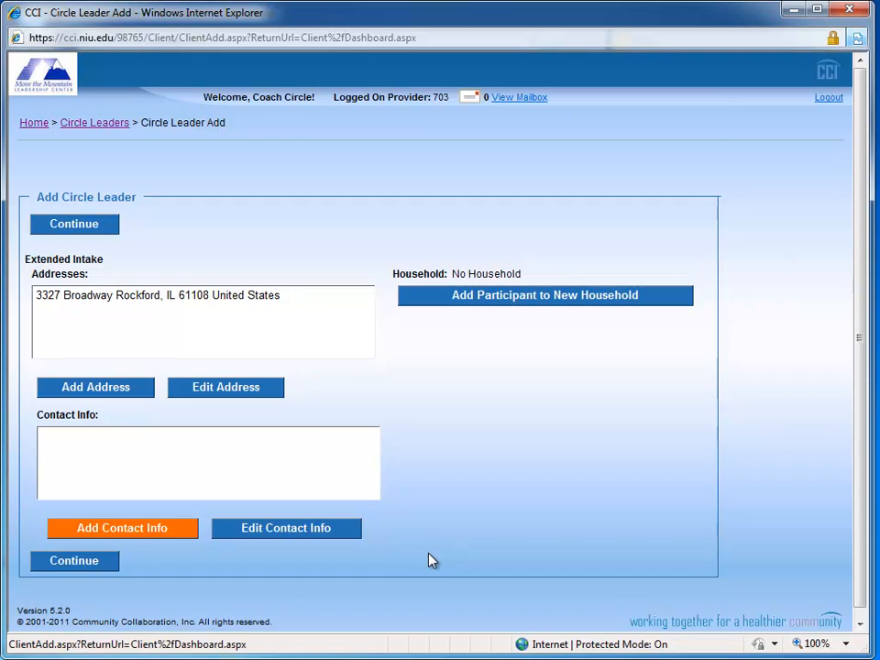
Step: Add contact info of type Home Phone with the participant's phone number and save it
left_click(121, 528)
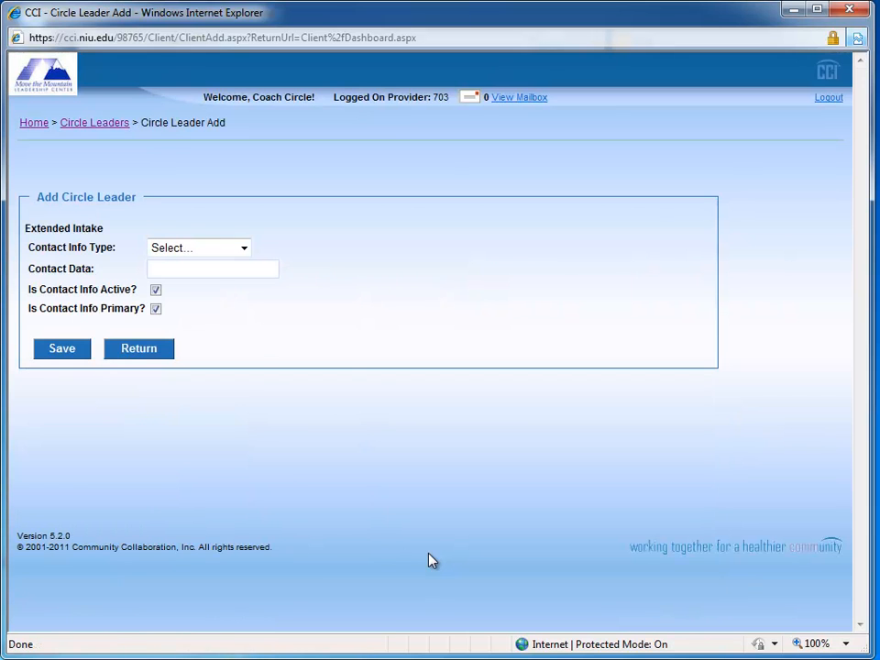
left_click(243, 248)
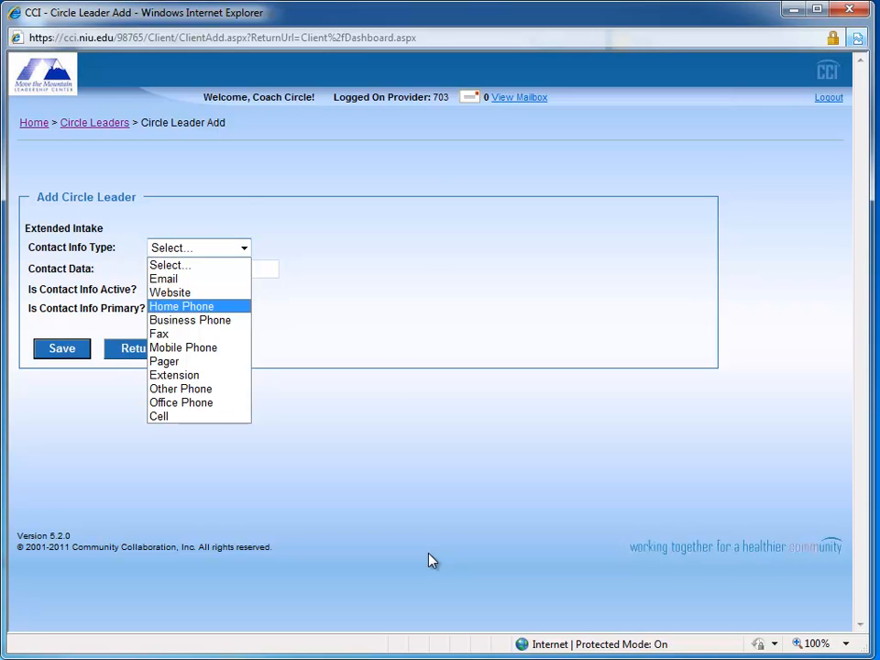
key("Return")
key("Tab")
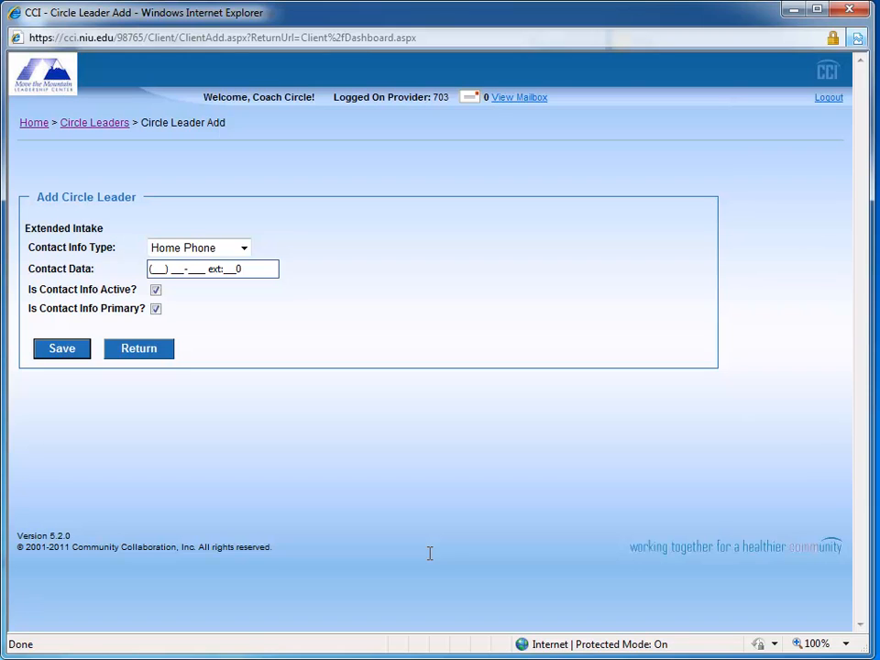
type("555) 555-555")
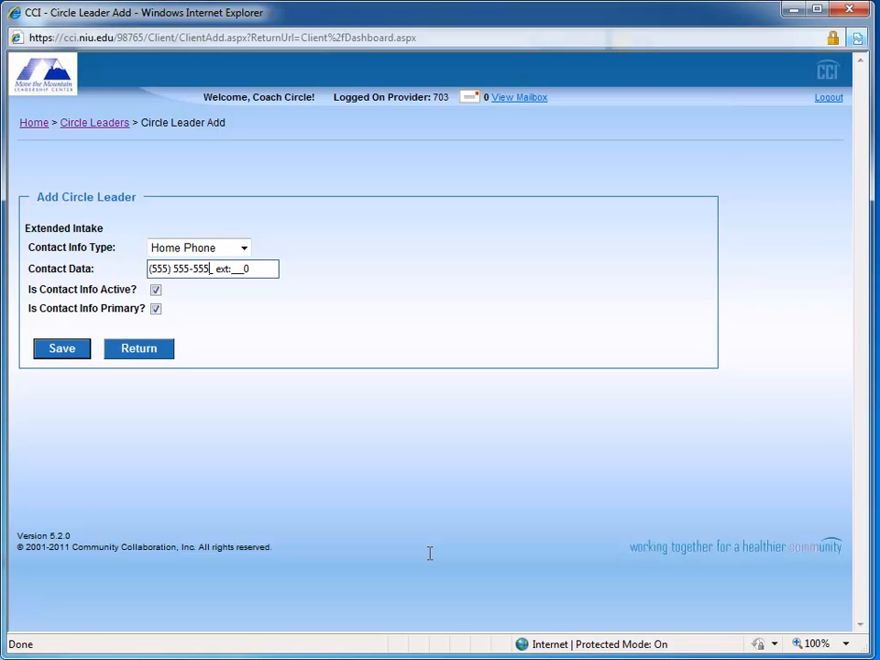
type("5")
key("Return")
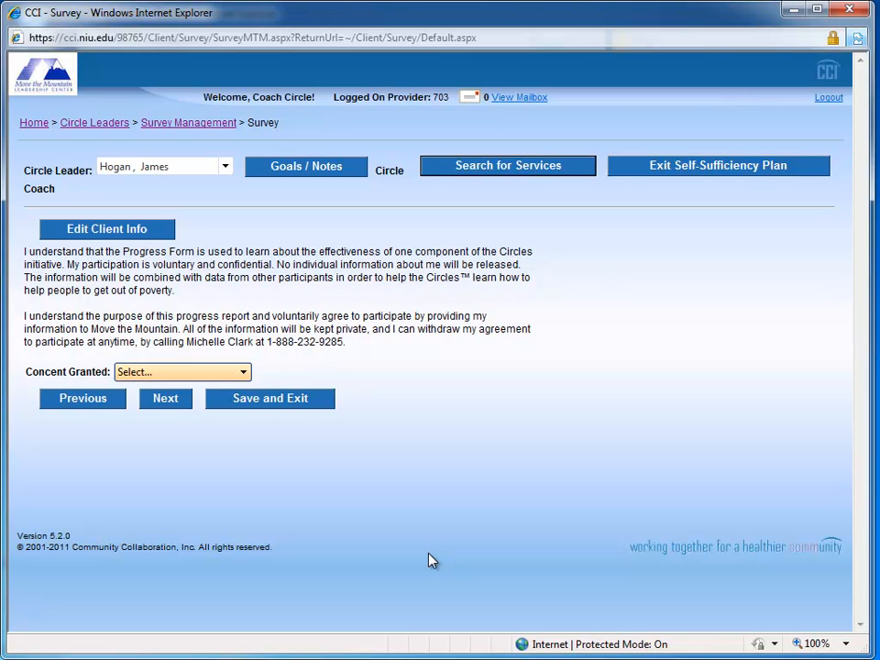
Step: Set the survey's consent granted answer to Yes and continue to the following survey page
key("alt+Down")
key("Down")
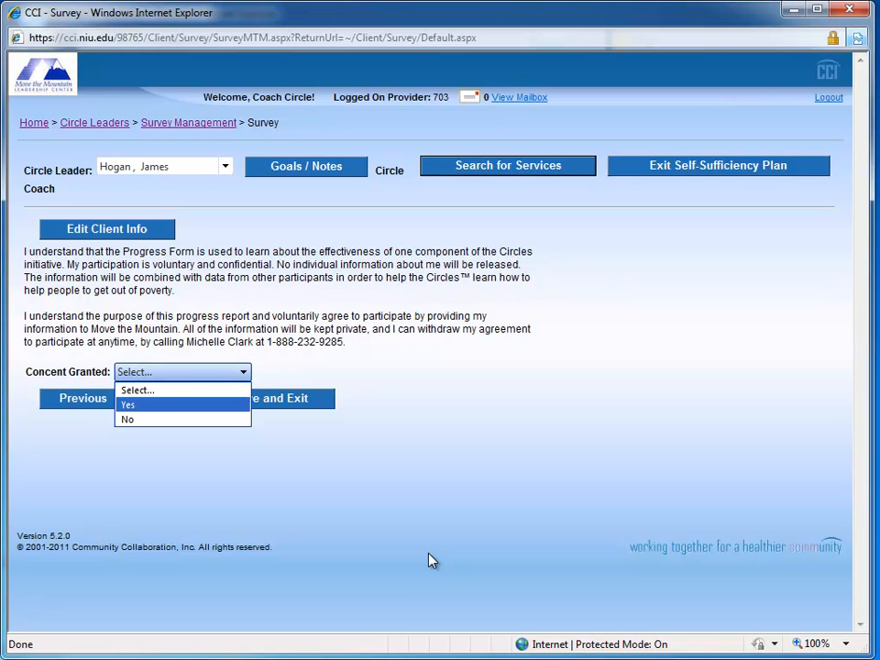
key("Return")
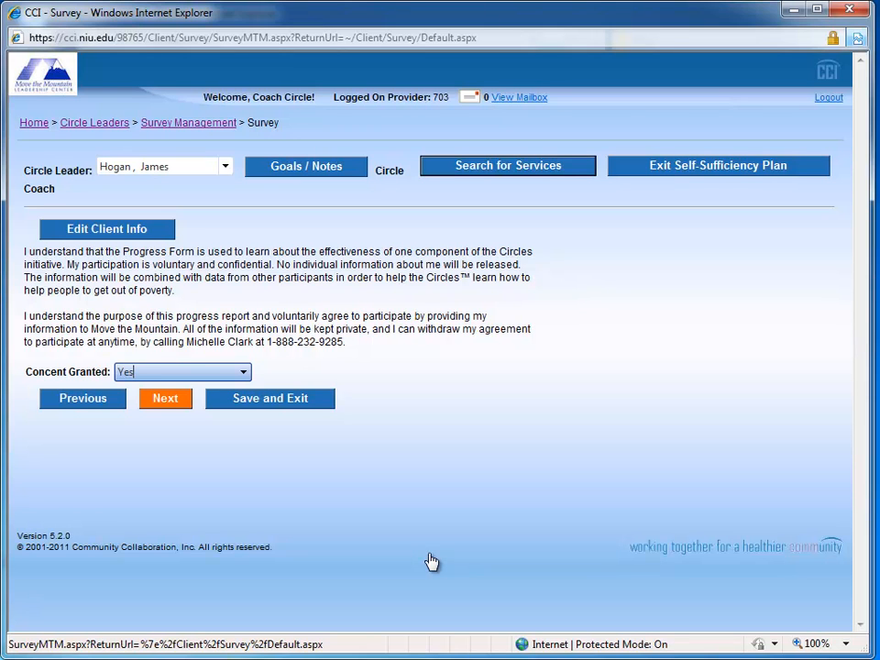
key("Tab")
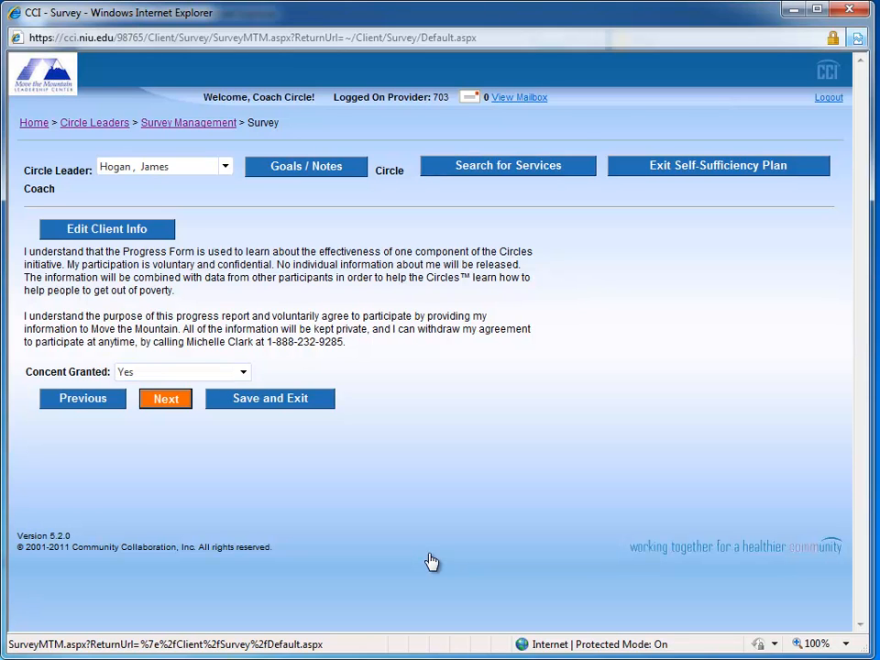
key("Return")
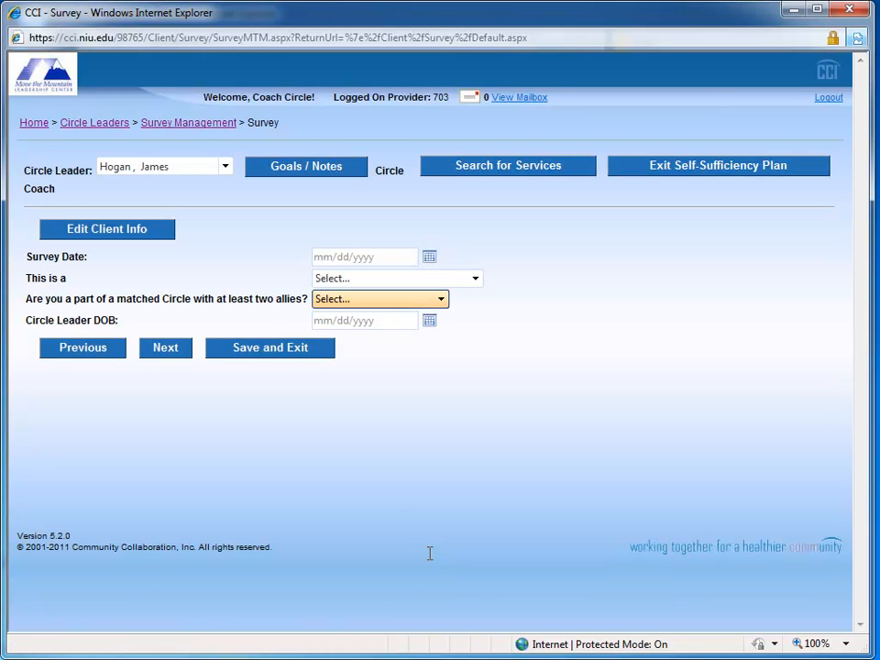
Step: Set the survey date to October 17, 2011
left_click(364, 257)
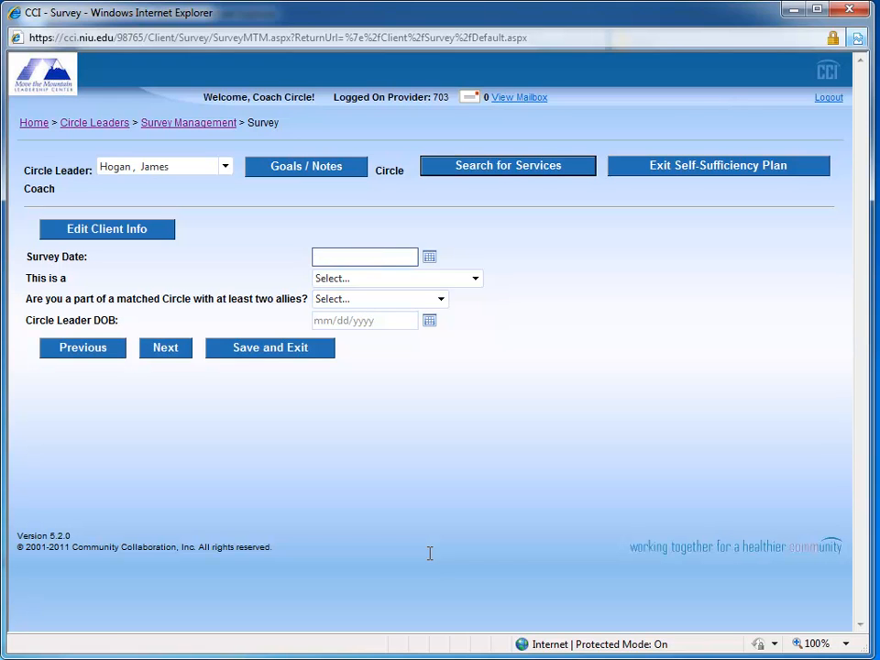
left_click(428, 257)
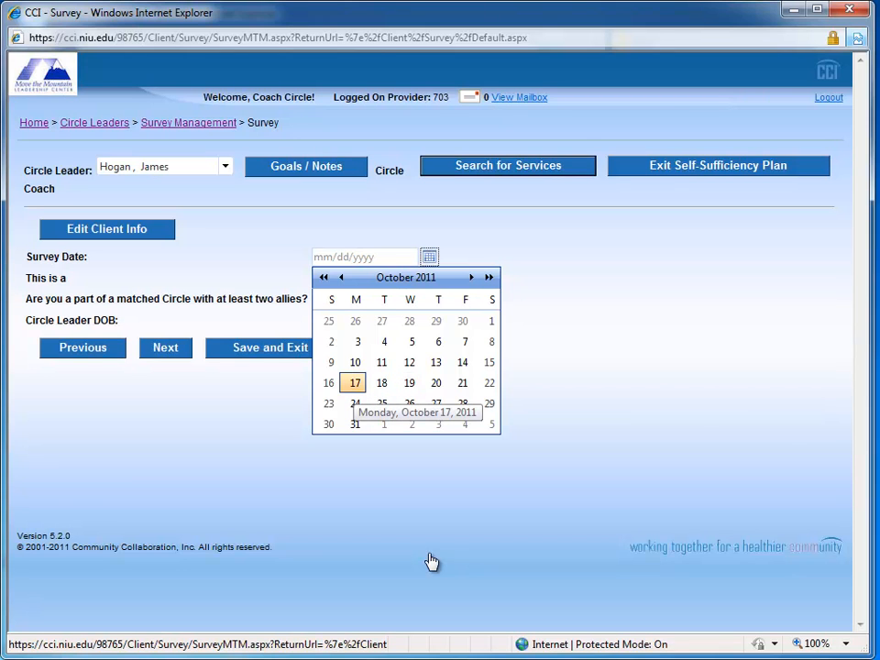
left_click(354, 383)
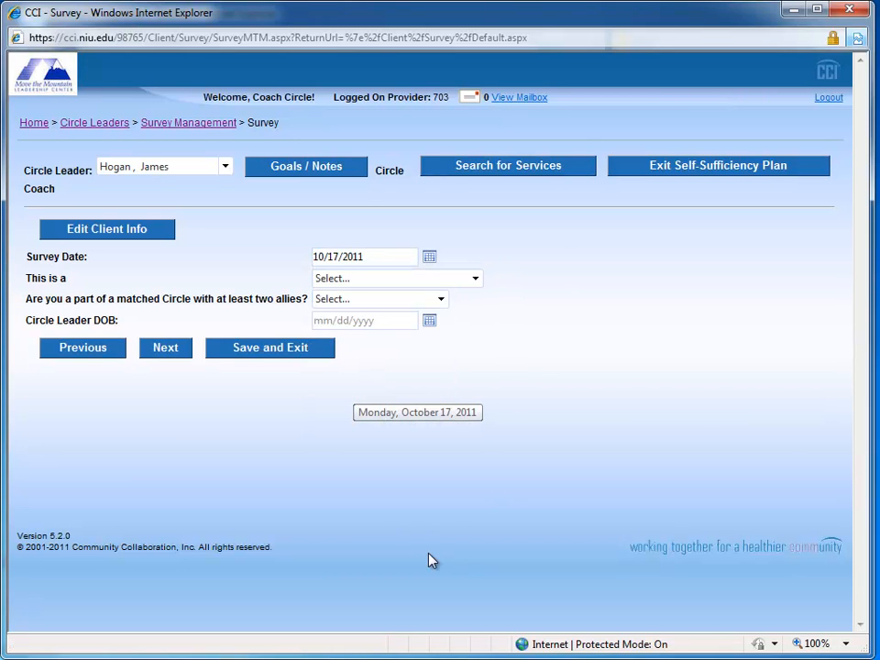
Step: Set the survey's report type to Before Getting Ahead report
key("Tab")
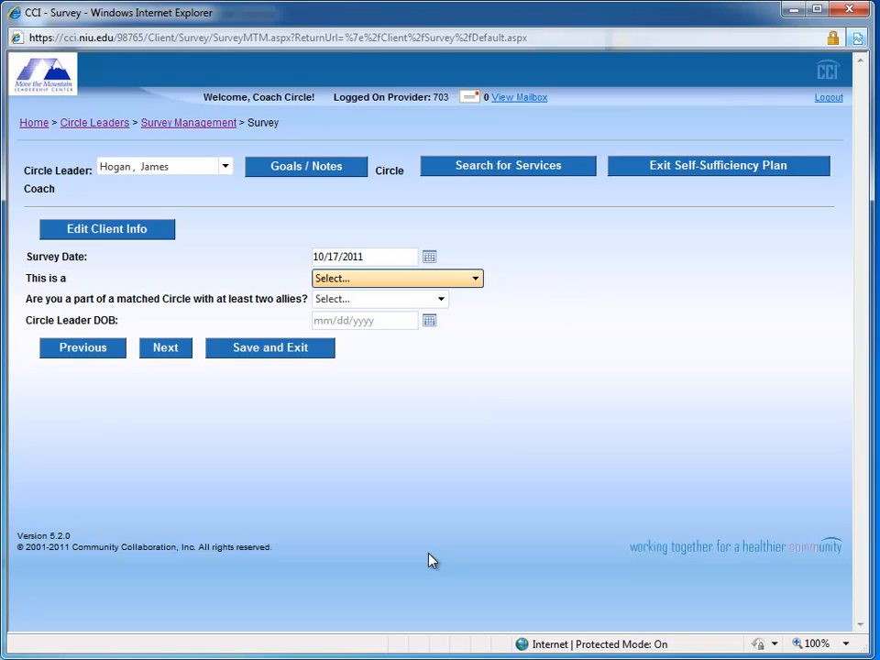
key("alt+Down")
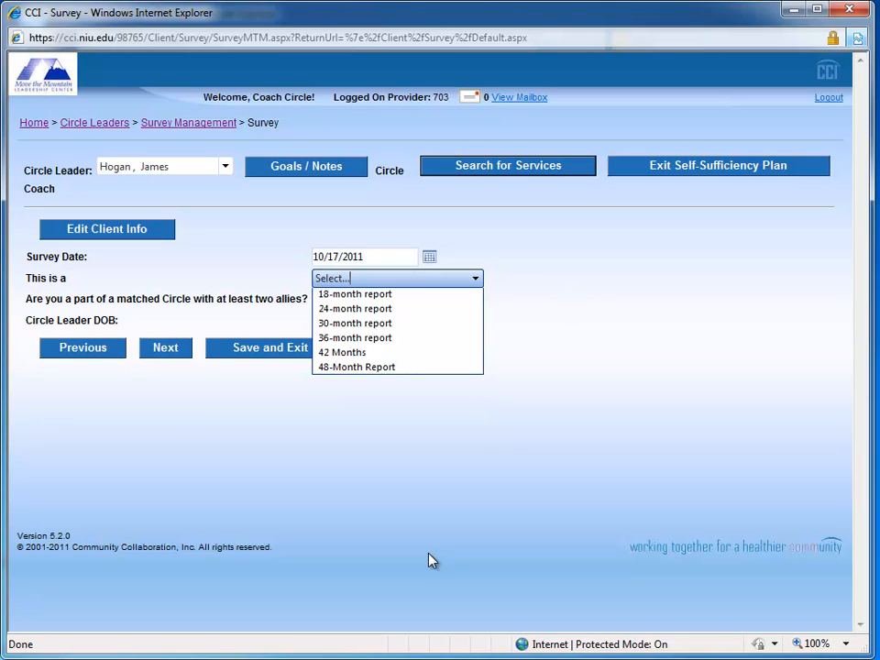
key("Down")
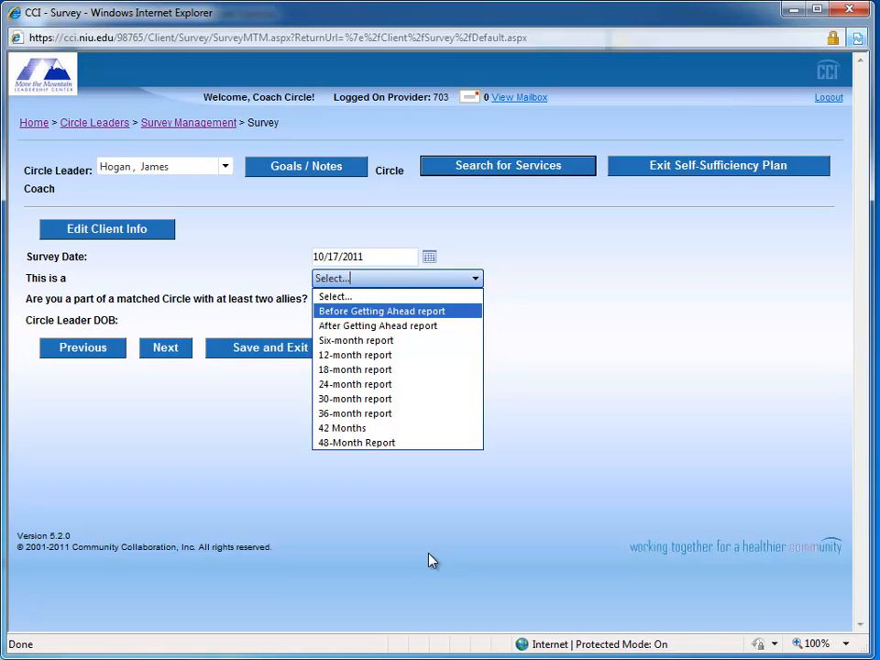
key("Down")
key("Down")
key("Down")
key("Down")
key("Down")
key("Down")
key("Down")
key("Down")
key("Down")
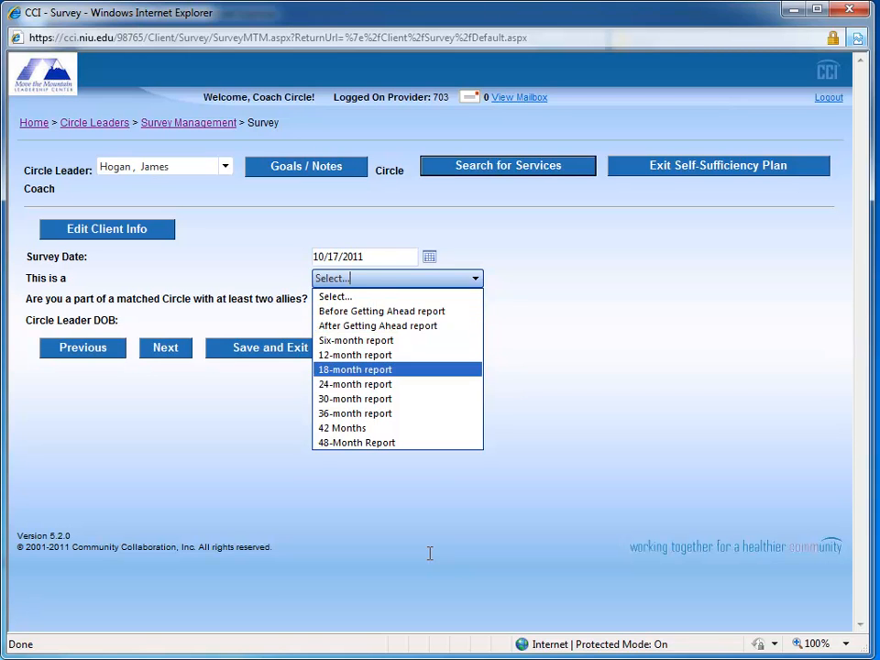
key("Up")
key("Up")
key("Up")
key("Up")
key("Up")
key("Up")
key("Up")
key("Up")
key("Up")
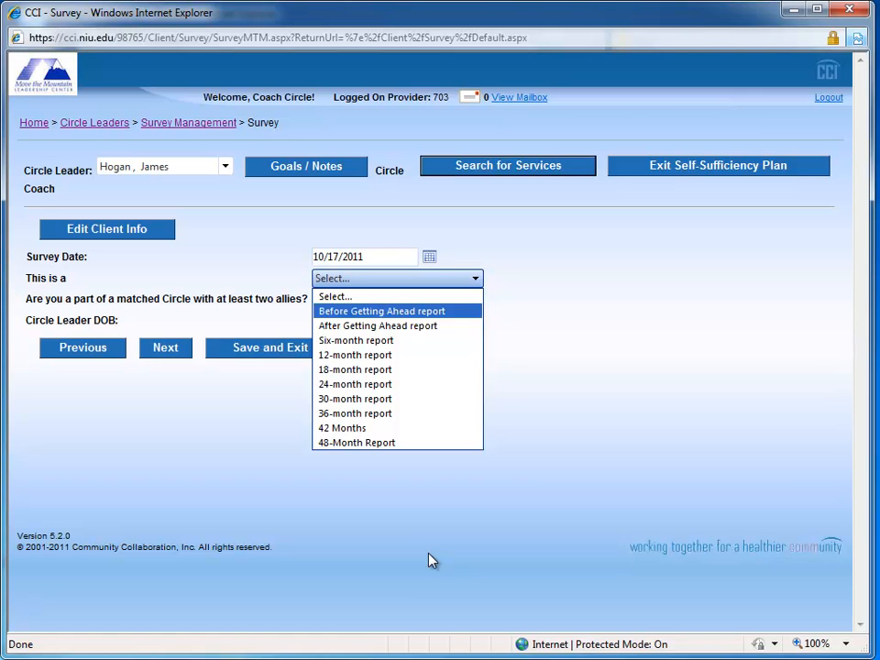
key("Return")
key("Tab")
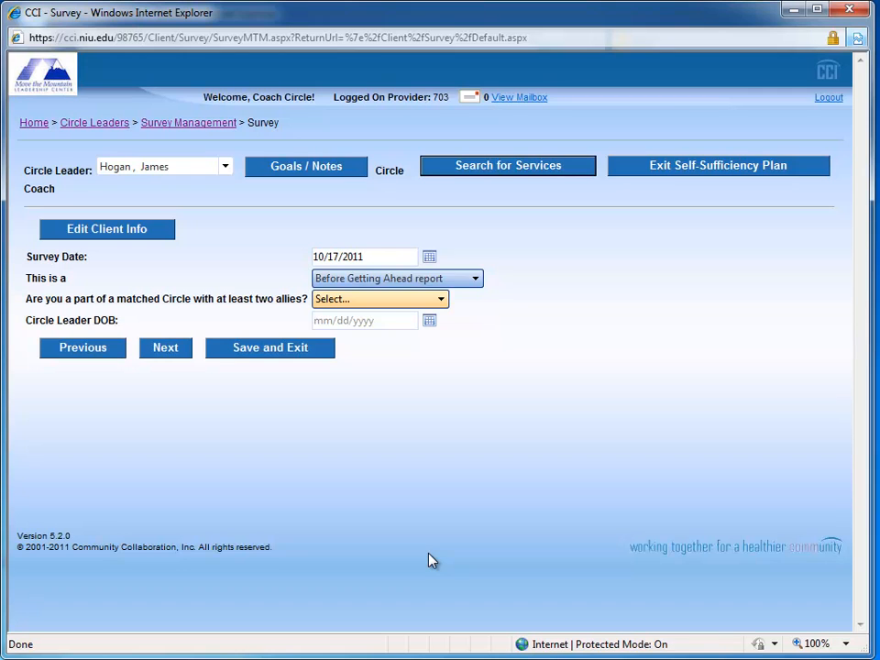
Step: Answer No to being part of a matched Circle with at least two allies
key("Tab")
key("alt+Down")
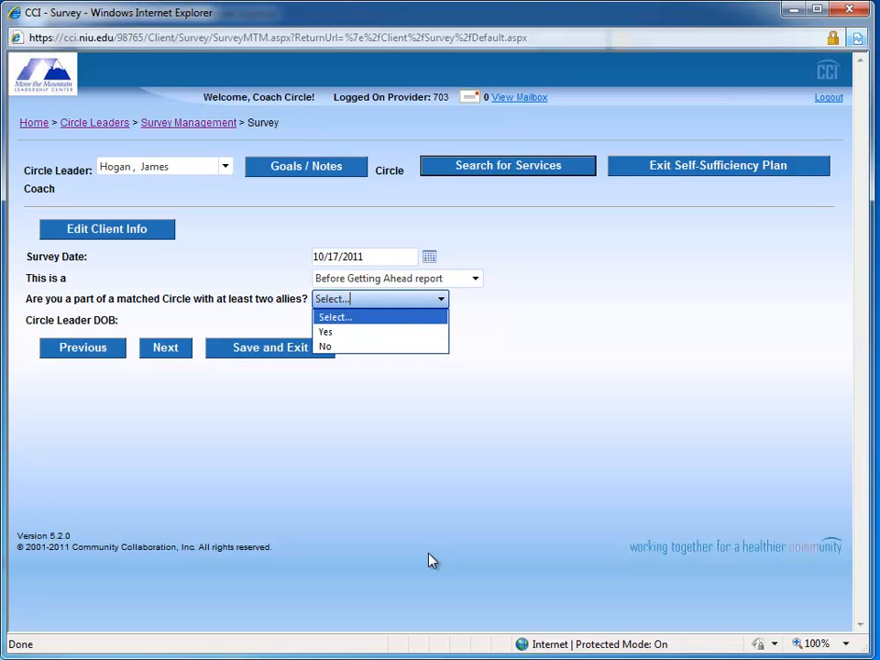
key("Down")
key("Down")
key("Return")
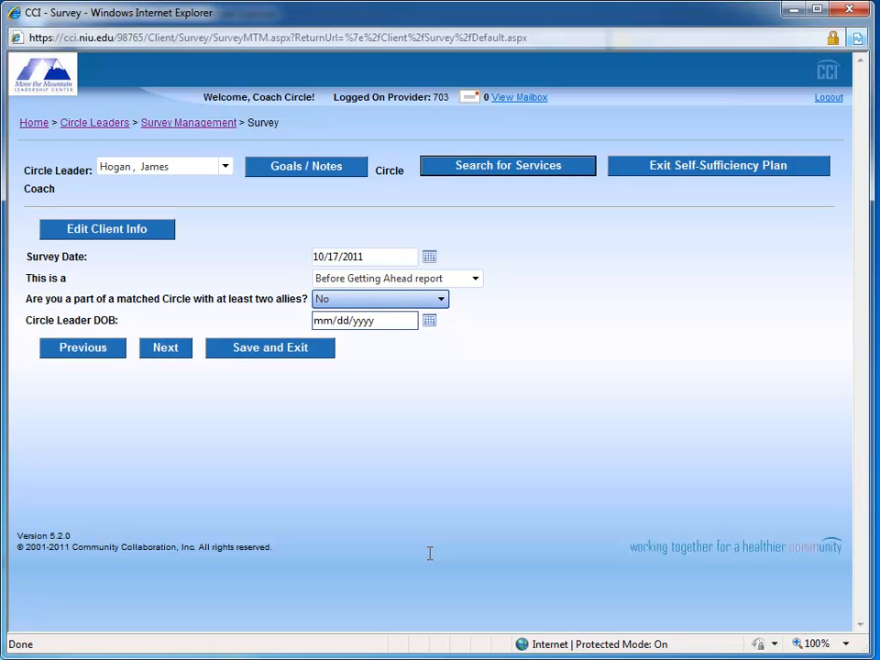
Step: Enter the circle leader's date of birth and continue to the income and benefits page
key("Tab")
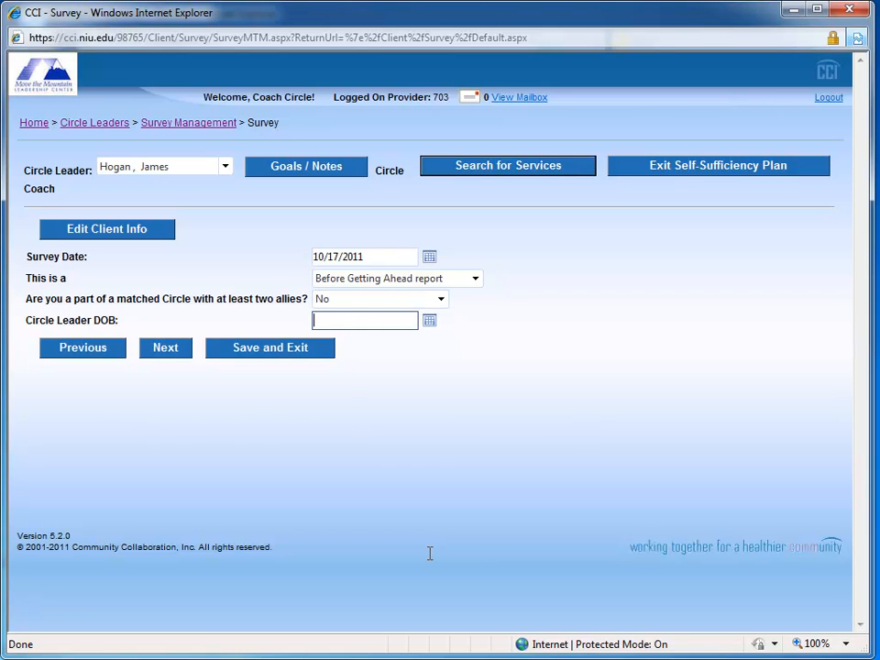
type("070266")
key("Tab")
key("Tab")
key("Tab")
key("Return")
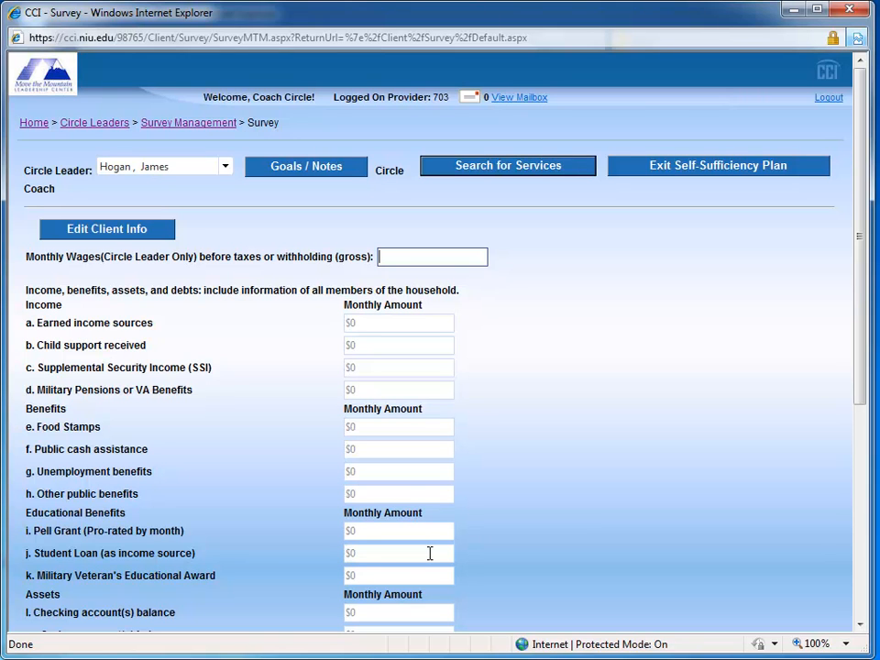
Step: Enter 1200 as the circle leader's gross monthly wages and 1500 as the household's earned income
type("1200")
key("Tab")
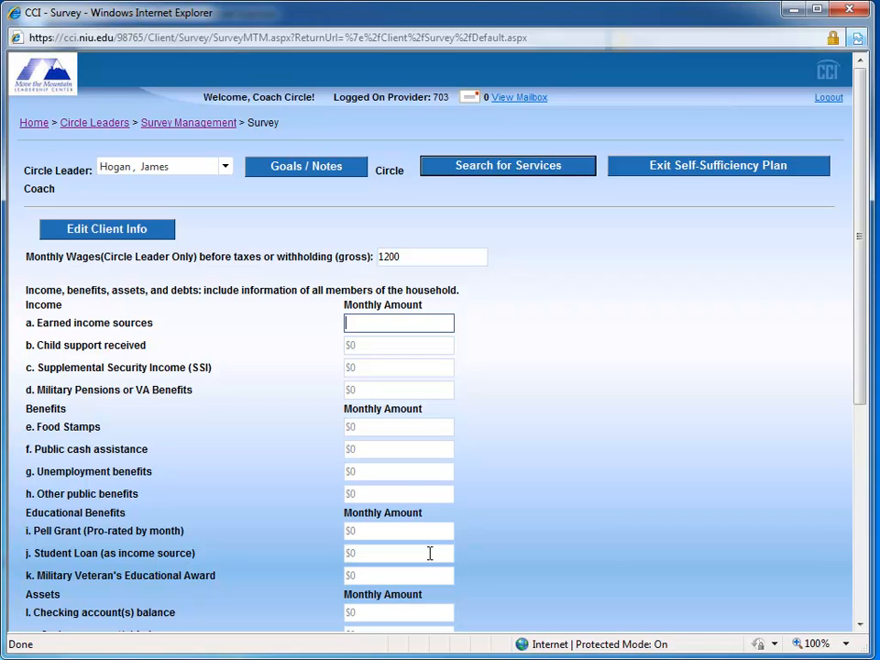
type("1500")
key("Tab")
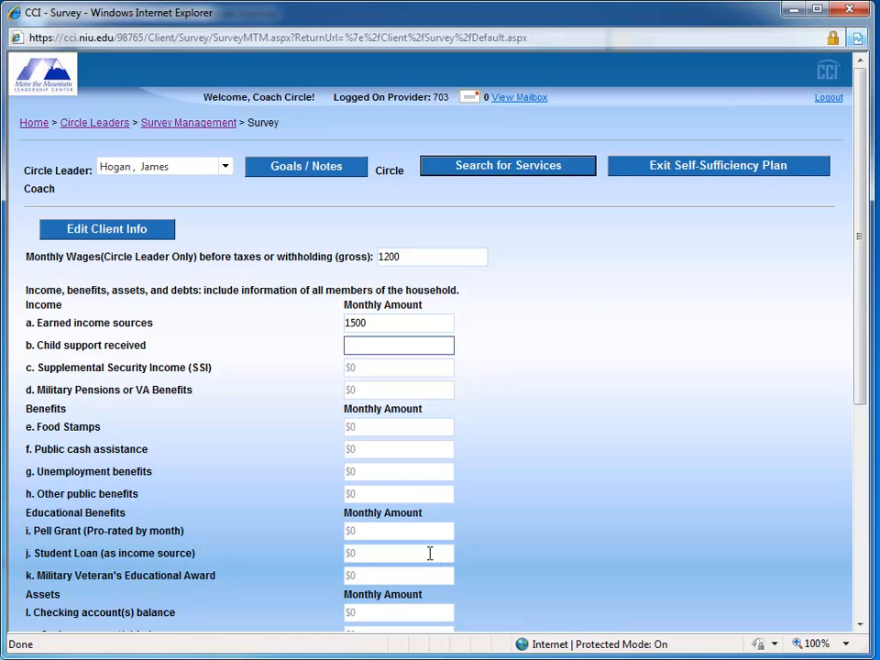
Step: Enter 0 for child support received, Supplemental Security Income, and military pensions or VA benefits
type("0")
key("Tab")
type("0")
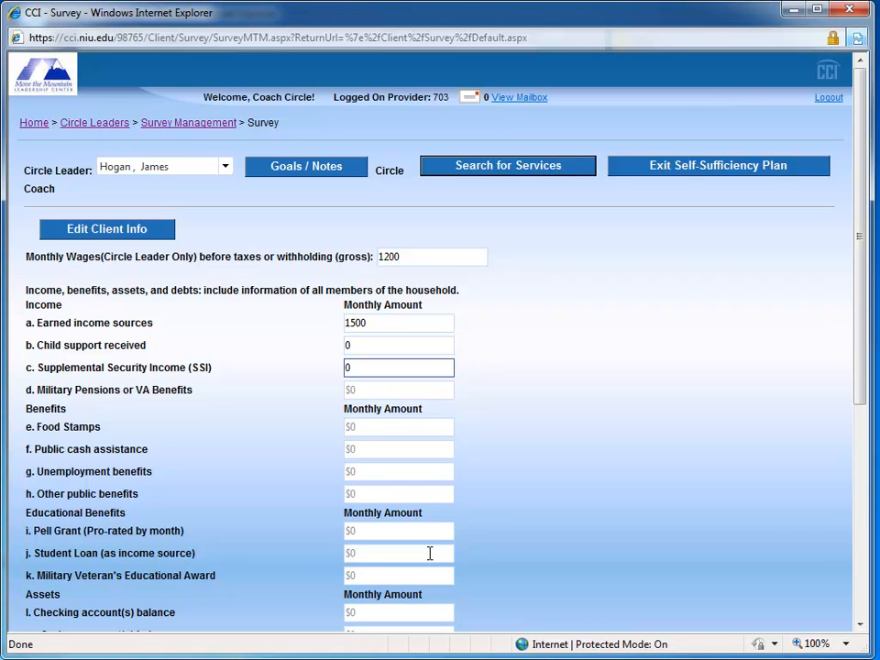
key("Tab")
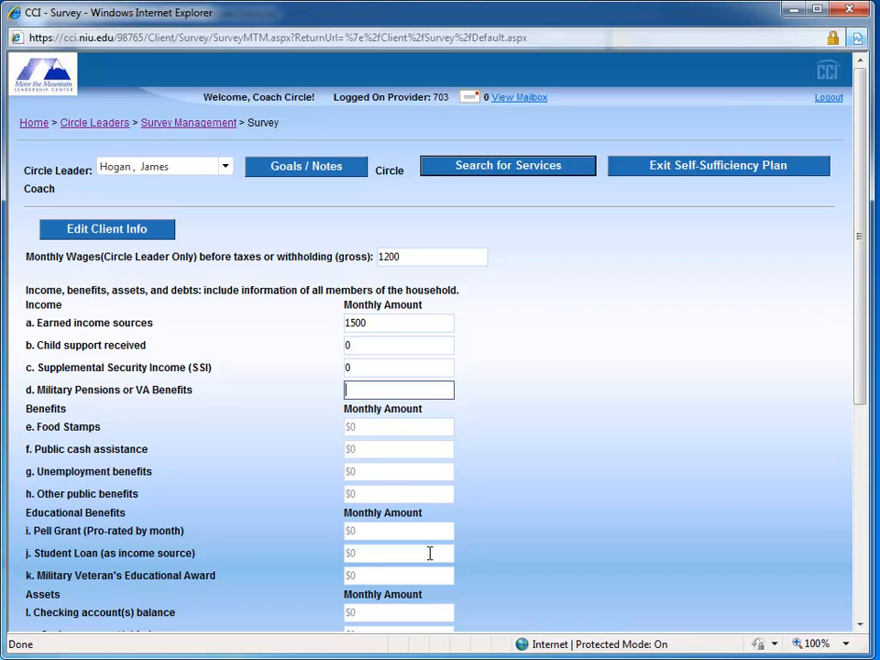
type("0")
scroll(429, 553, "down", 2)
key("Tab")
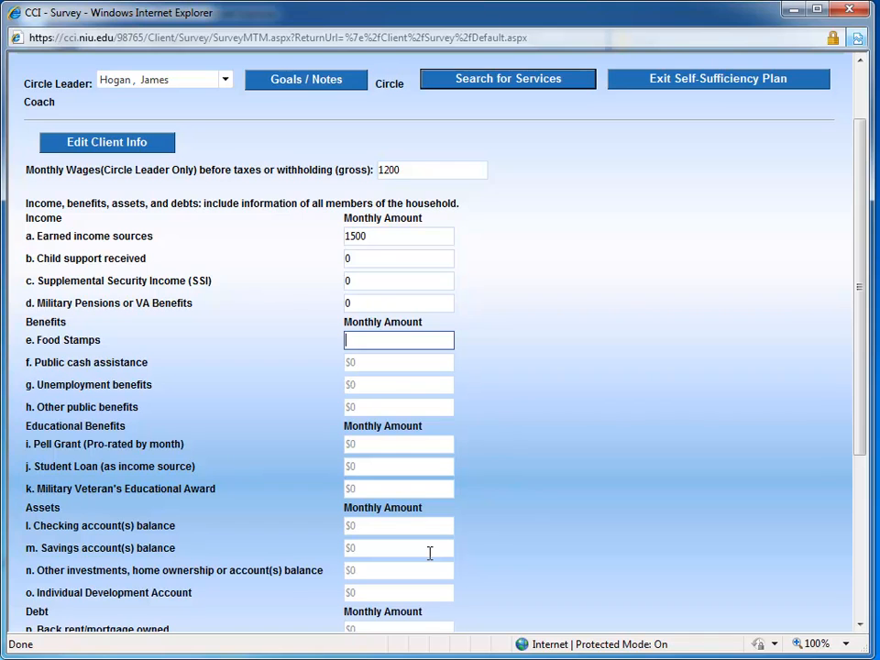
Step: Enter 365 for food stamps and 0 for public cash assistance, unemployment benefits and other public benefits
type("365")
key("Tab")
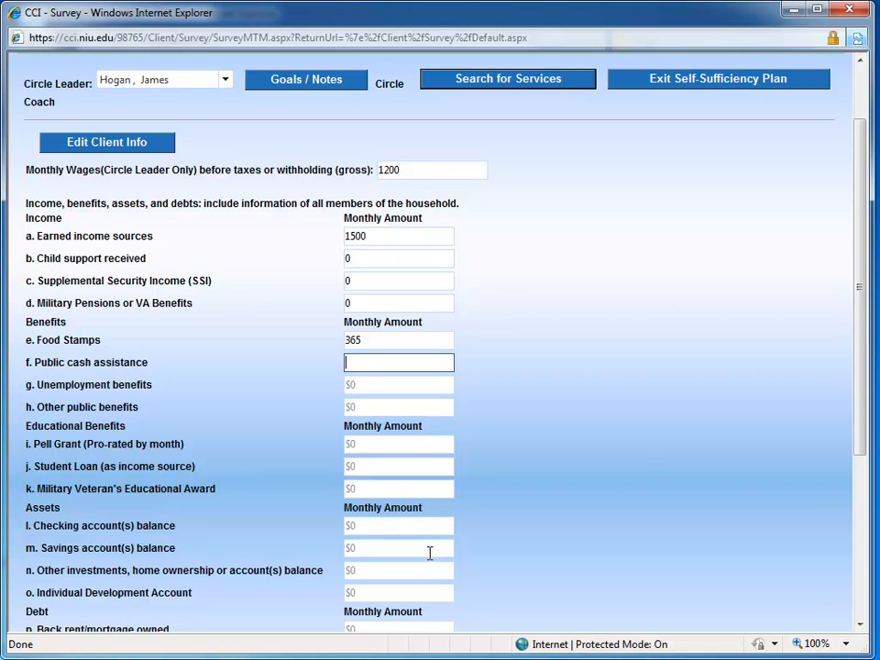
type("0")
key("Tab")
type("0")
key("Tab")
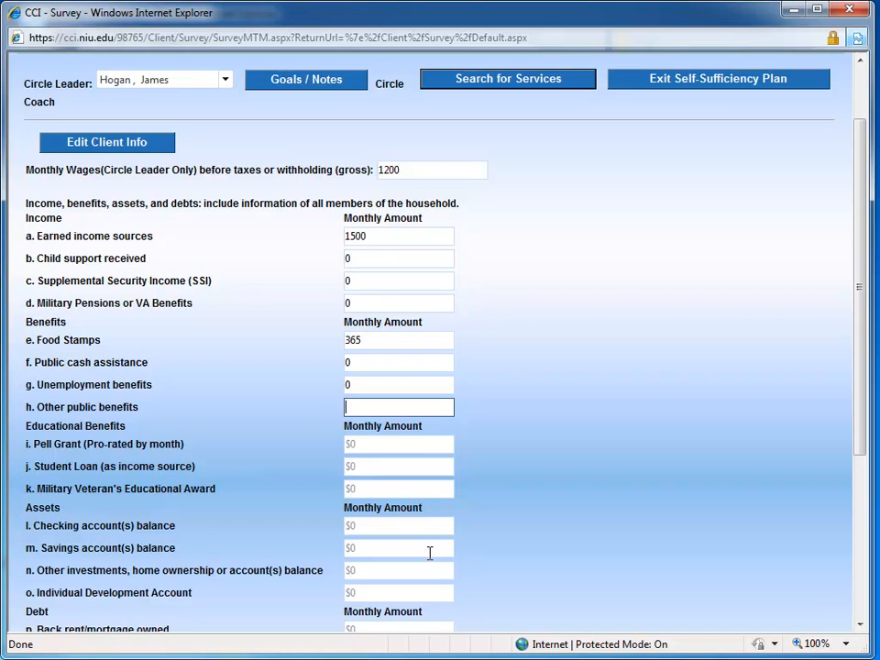
type("0")
key("Tab")
Step: Enter 150 for the monthly Pell Grant and 0 for student loan and military veteran's educational award
type("150")
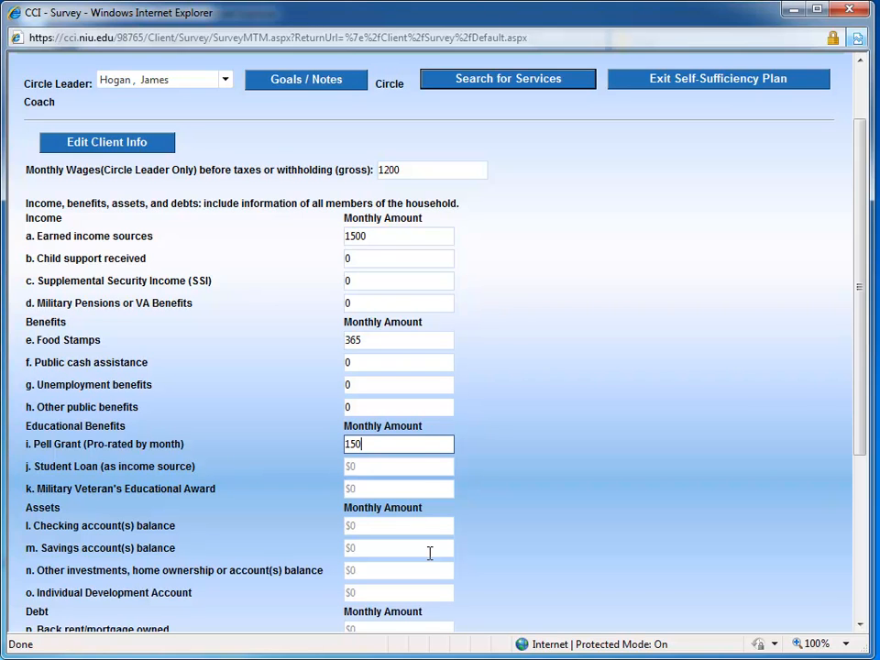
key("Tab")
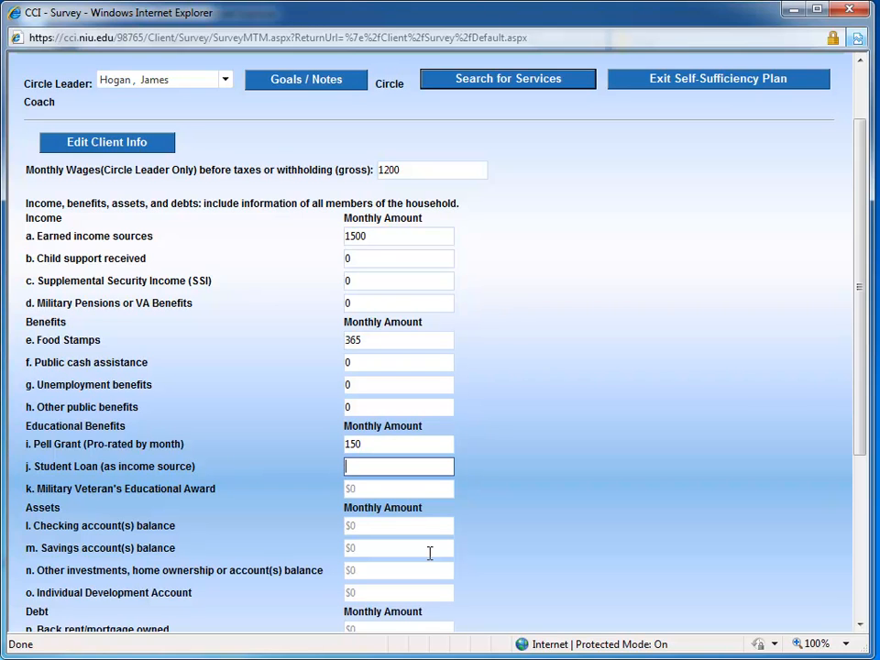
type("0")
key("Tab")
type("0")
key("Tab")
Step: Enter assets of 120 in checking, 10 in savings, and 0 for other investments and the Individual Development Account
type("120")
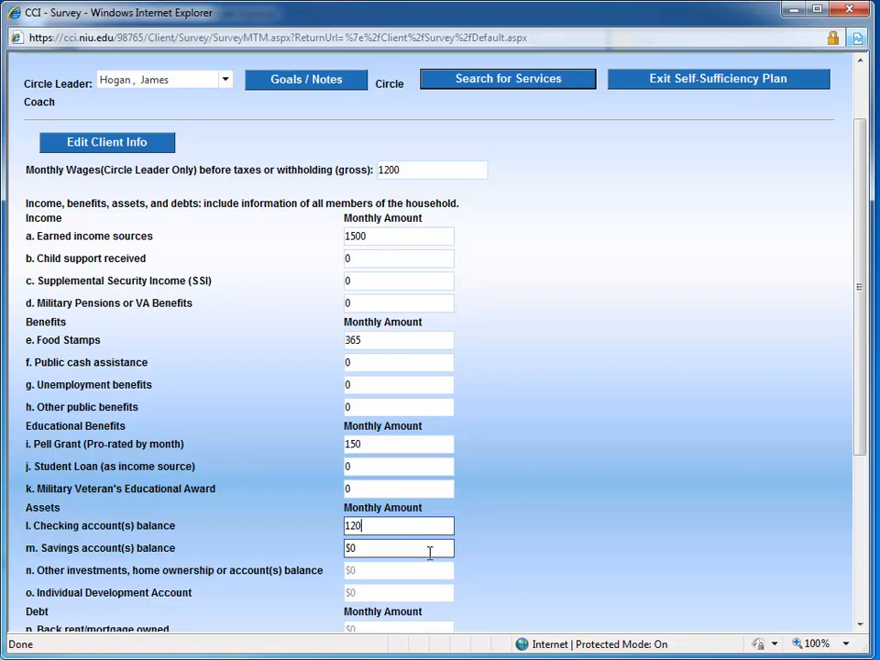
key("Tab")
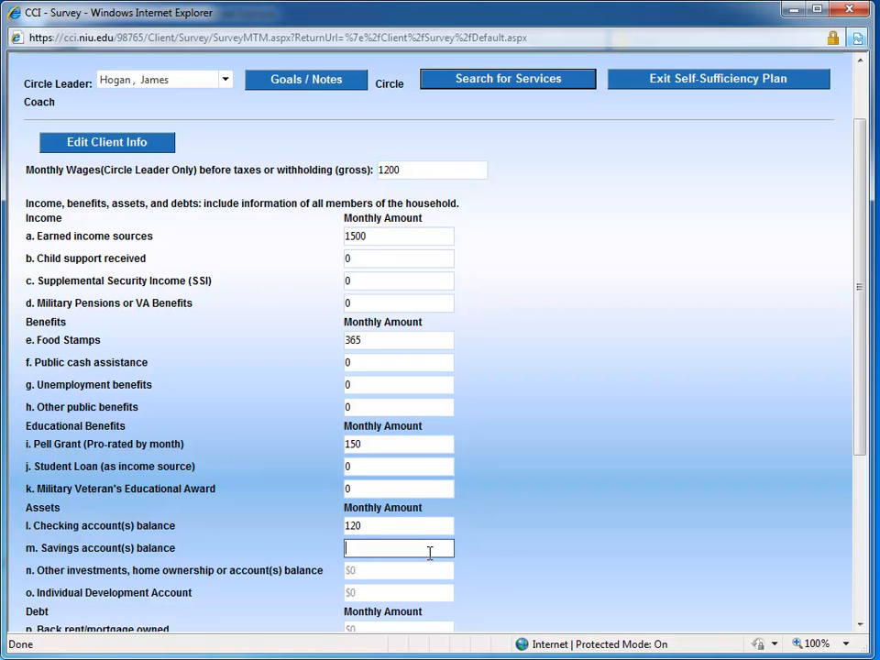
type("10")
key("Tab")
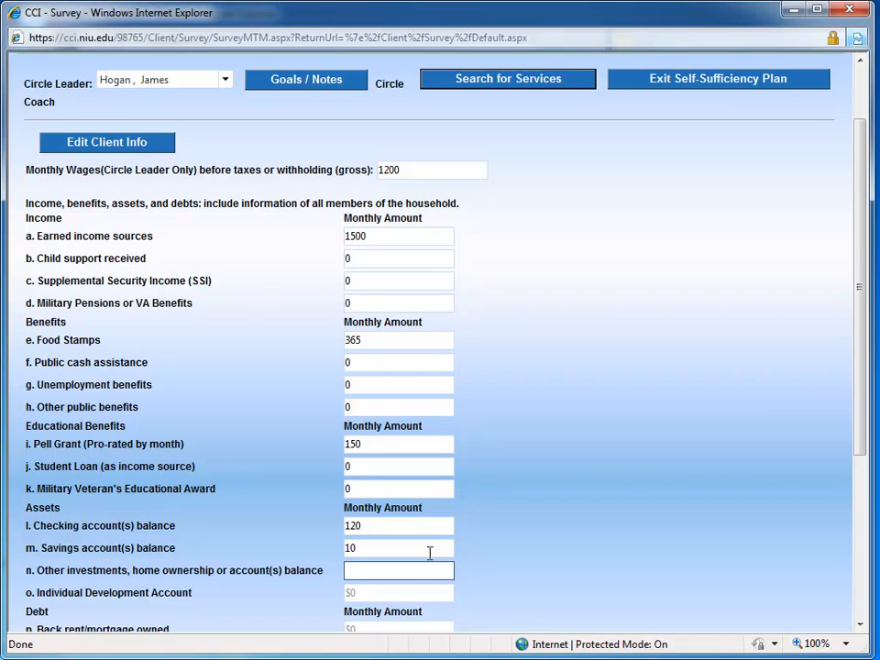
type("0")
key("Tab")
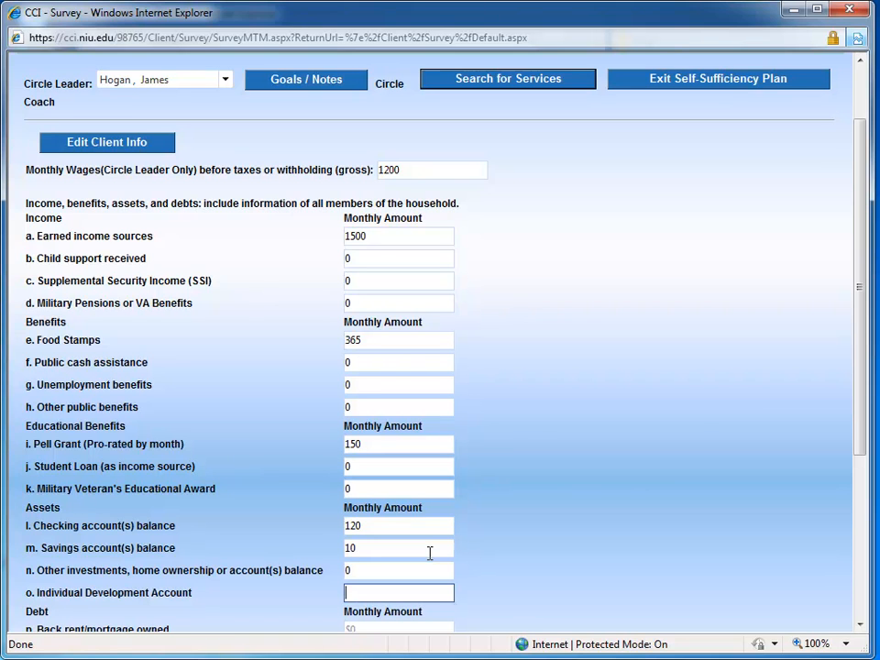
type("0")
scroll(429, 552, "down", 1)
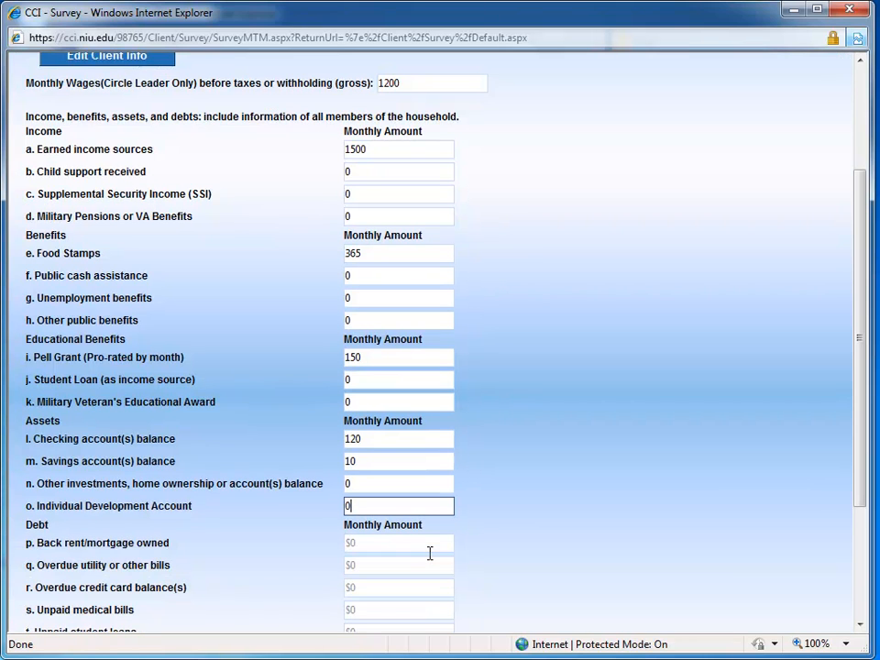
scroll(429, 553, "down", 1)
key("Tab")
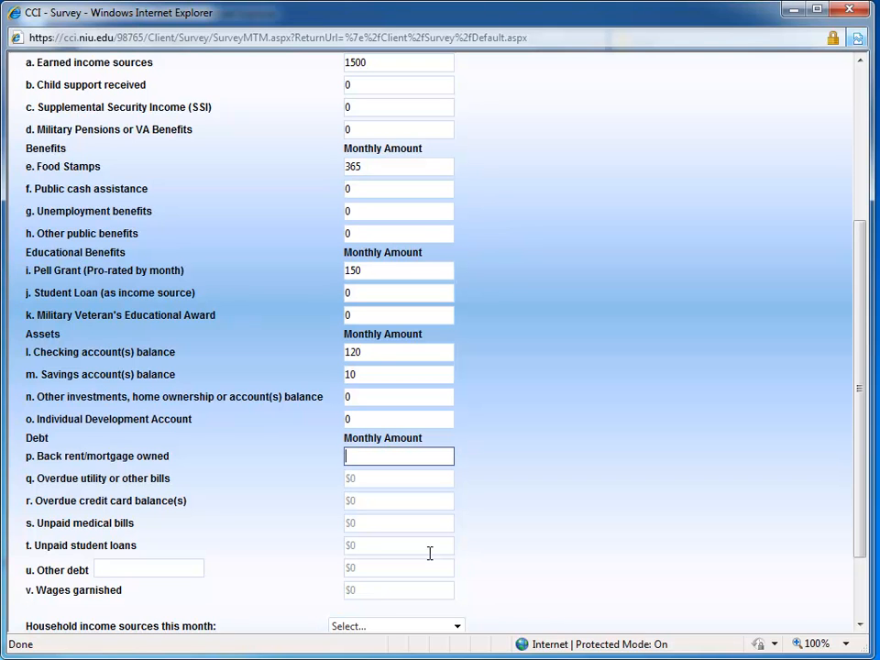
Step: Enter 0 for back rent or mortgage, overdue utility bills, overdue credit card balances, unpaid medical bills and unpaid student loans
type("0")
key("Tab")
type("0")
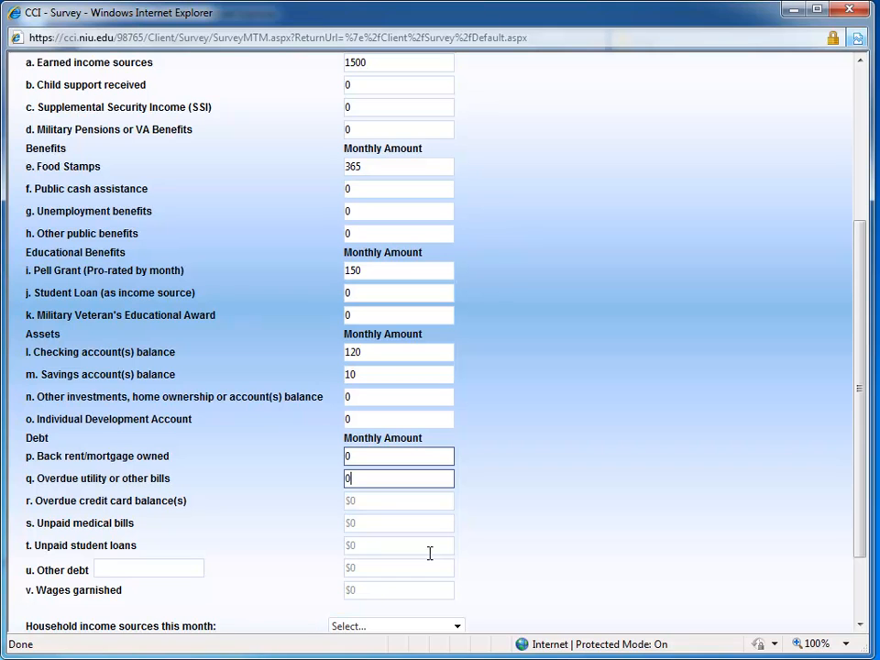
key("Tab")
type("0")
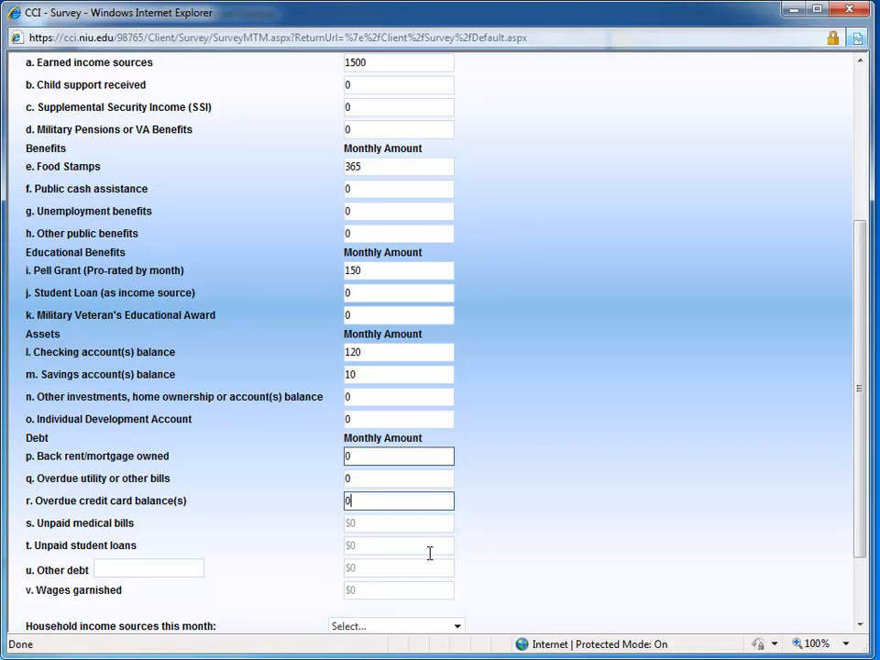
key("Tab")
type("0")
key("Tab")
type("0")
key("Tab")
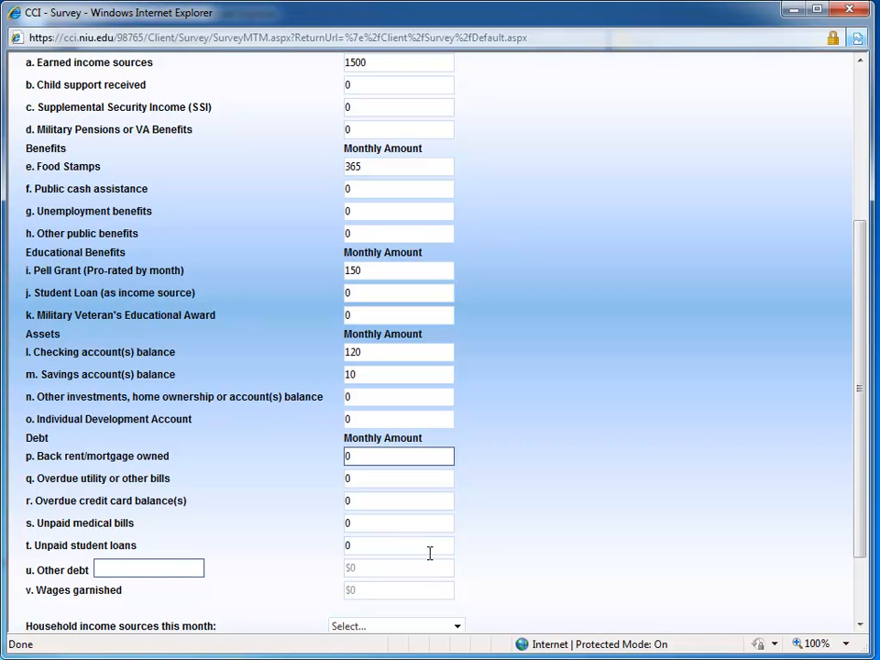
Step: Enter None as the other debt with an amount of 0, and 0 for wages garnished
type("None")
key("Tab")
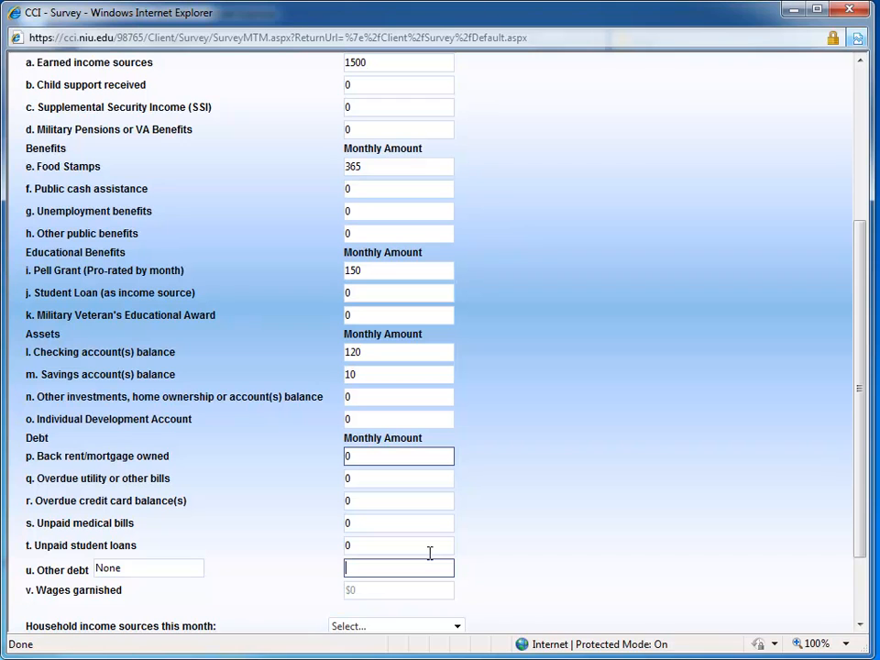
type("0")
key("Tab")
type("0")
key("Tab")
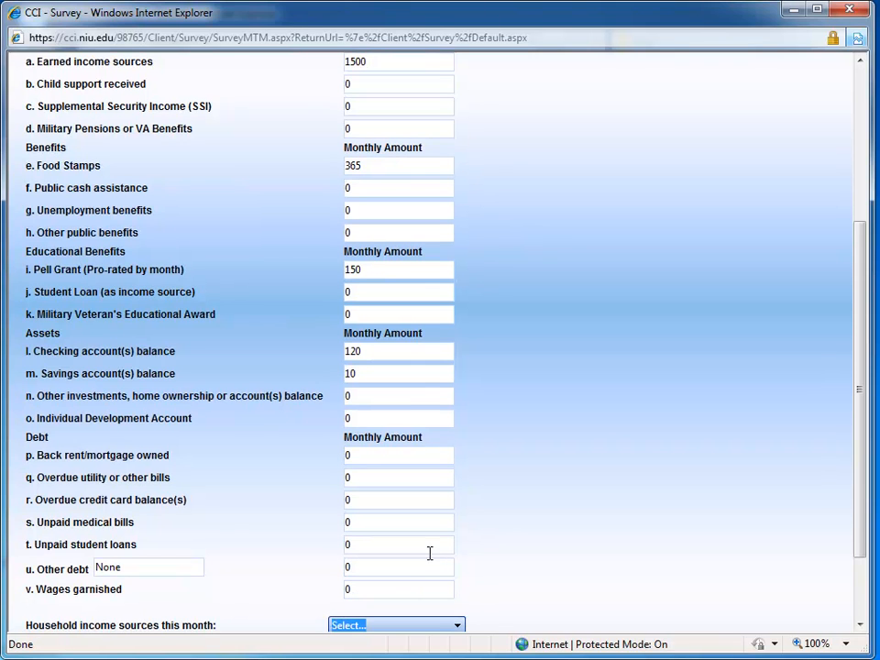
Step: Set this month's household income sources to "More than 50% earned income, with some public cash benefits" and continue to the following survey page
scroll(430, 552, "down", 2)
scroll(429, 553, "down", 1)
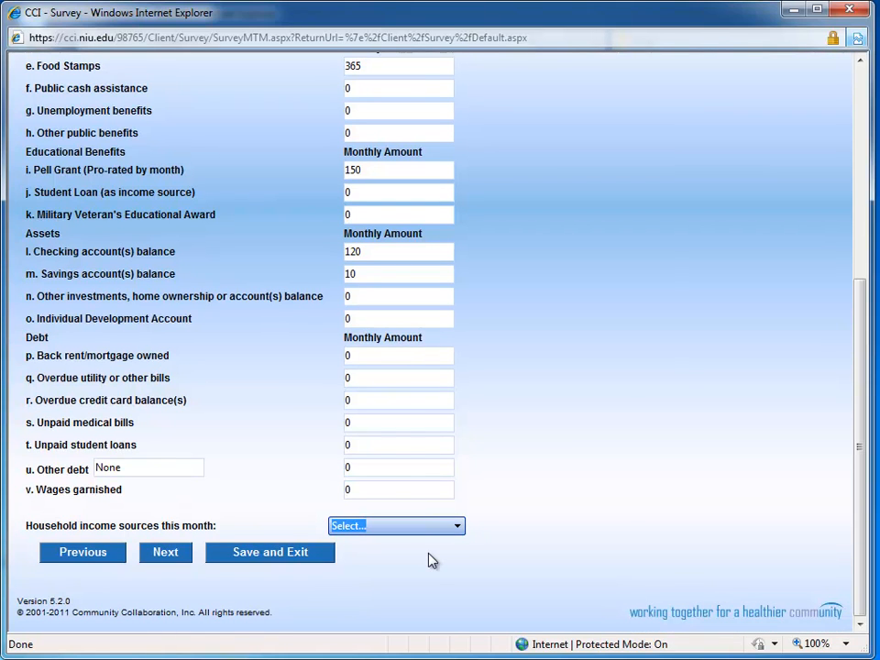
key("alt+Down")
key("Down")
key("Down")
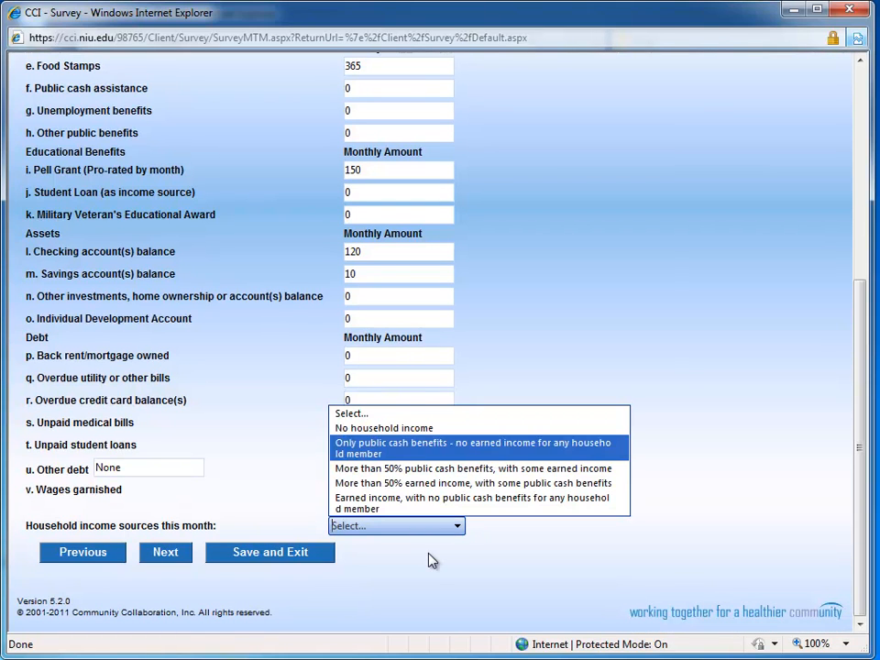
key("Down")
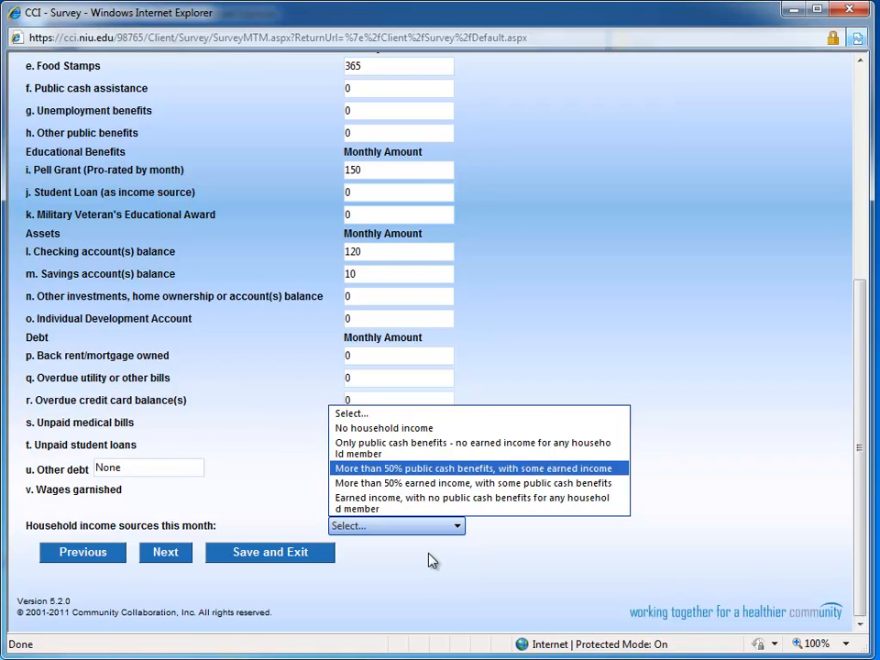
key("Down")
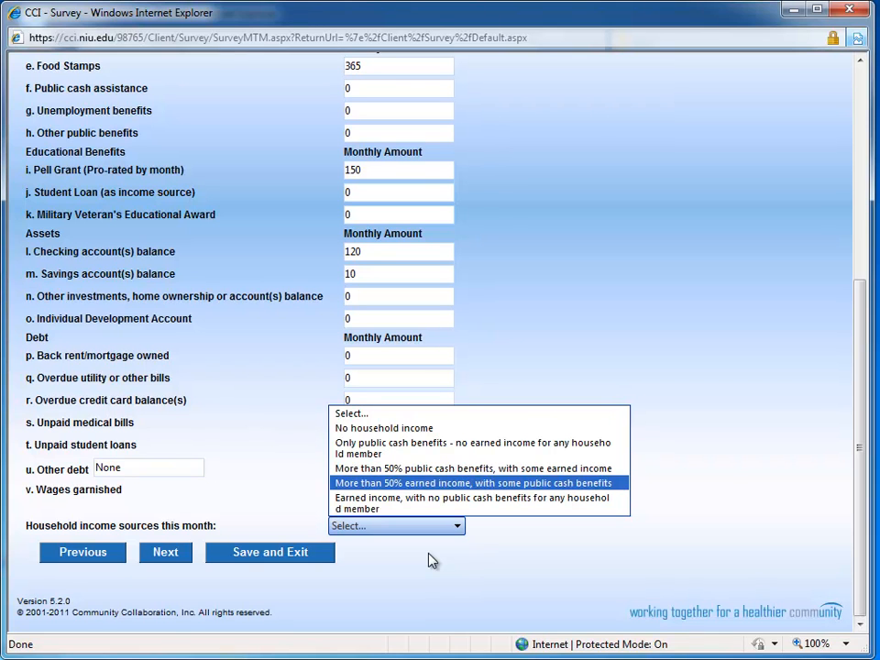
key("Return")
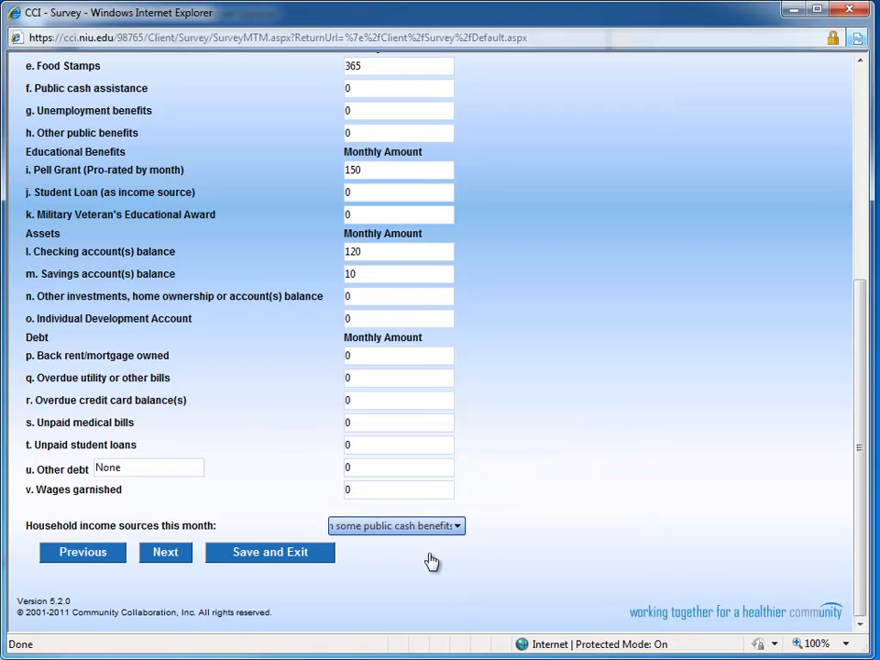
key("Tab")
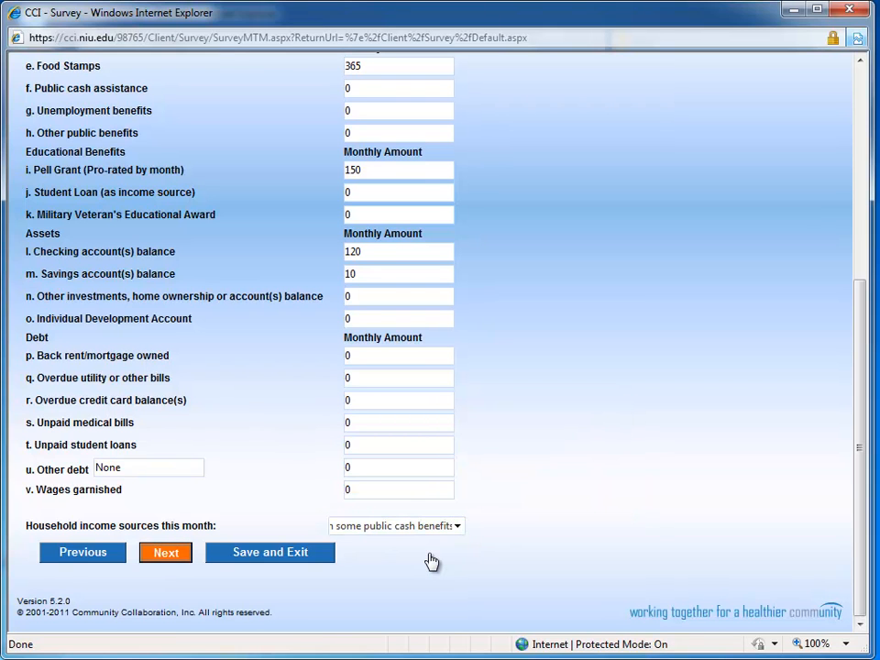
key("Return")
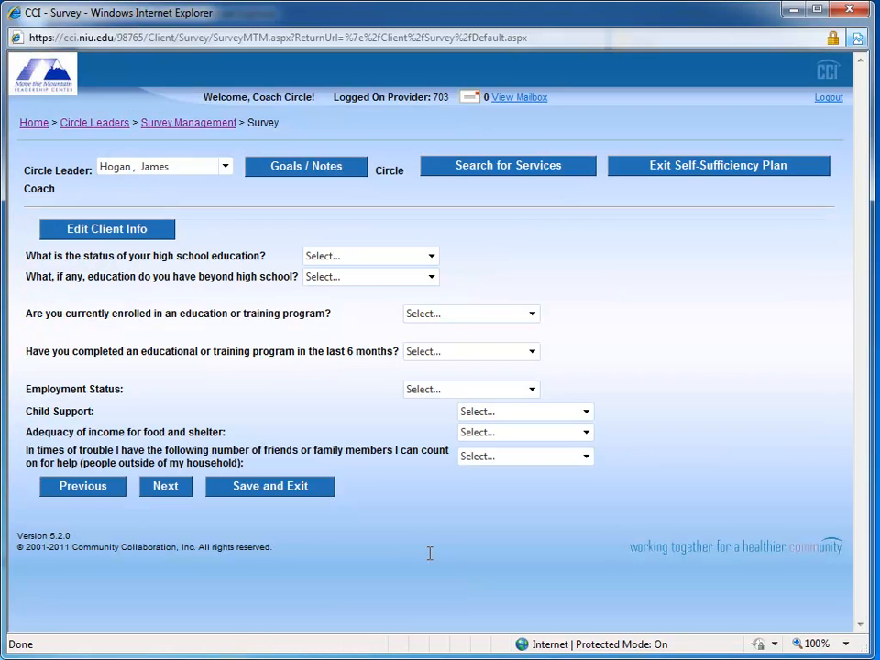
Step: Set the status of the high school education to "Graduated from high school"
key("Tab")
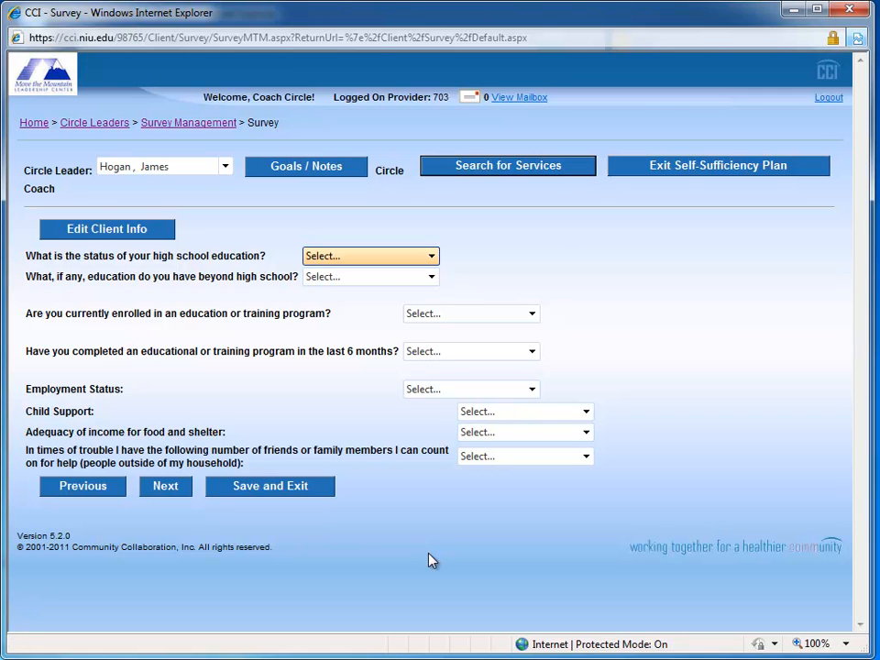
key("alt+Down")
key("Down")
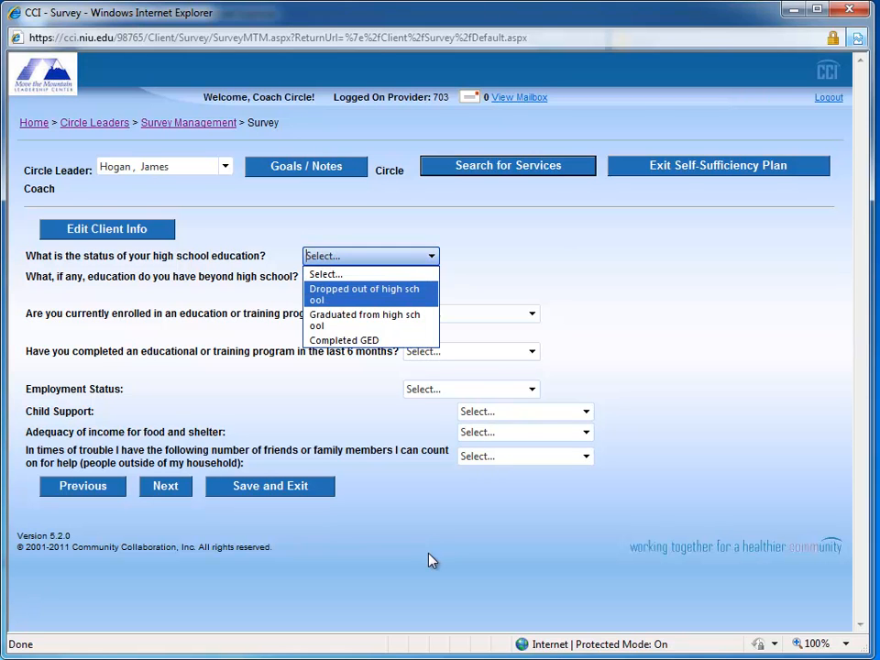
key("Down")
key("Return")
key("Tab")
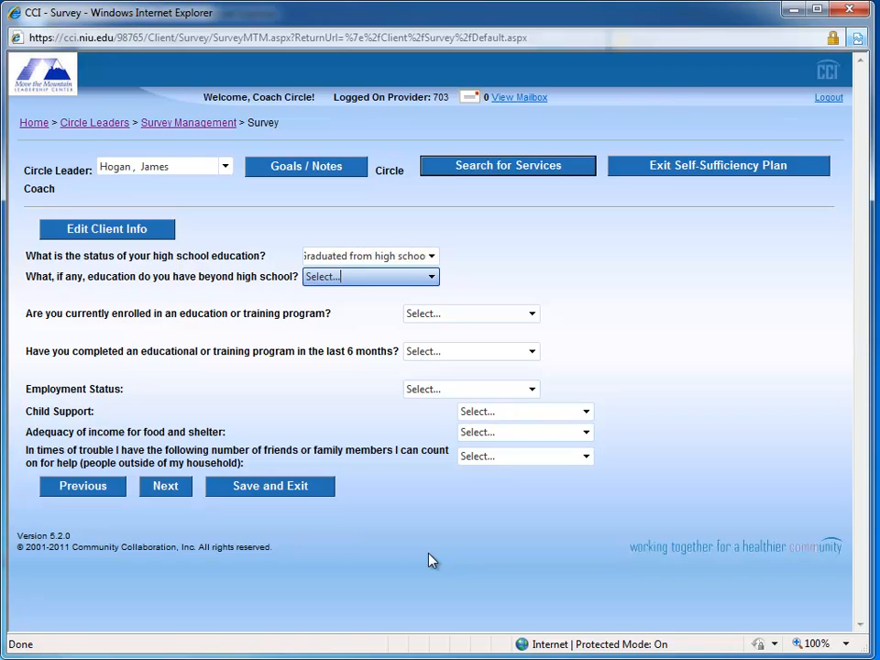
Step: Set the education beyond high school to "Some college or technical training, incomplete"
key("alt+Down")
key("Down")
key("Down")
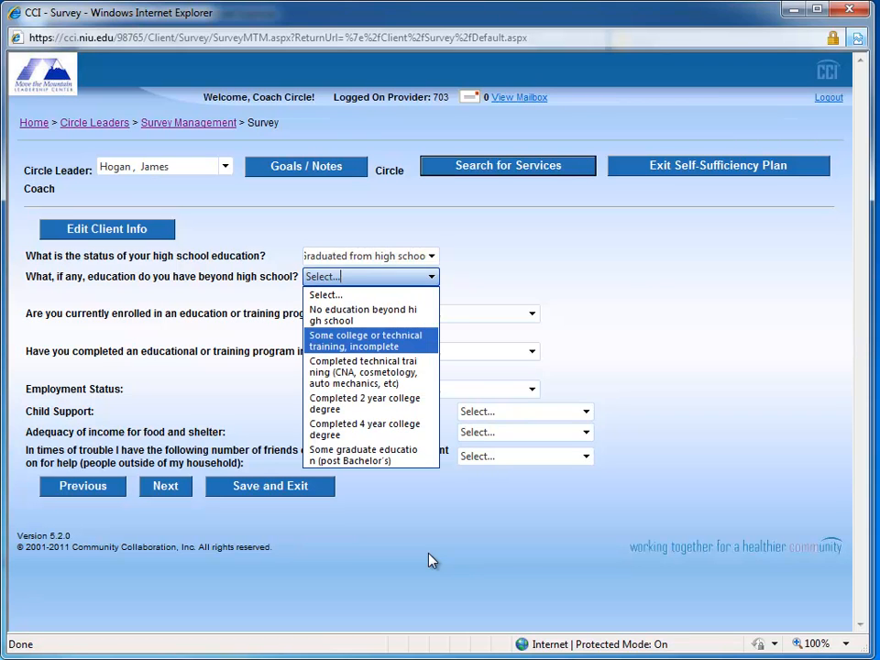
key("Return")
key("Tab")
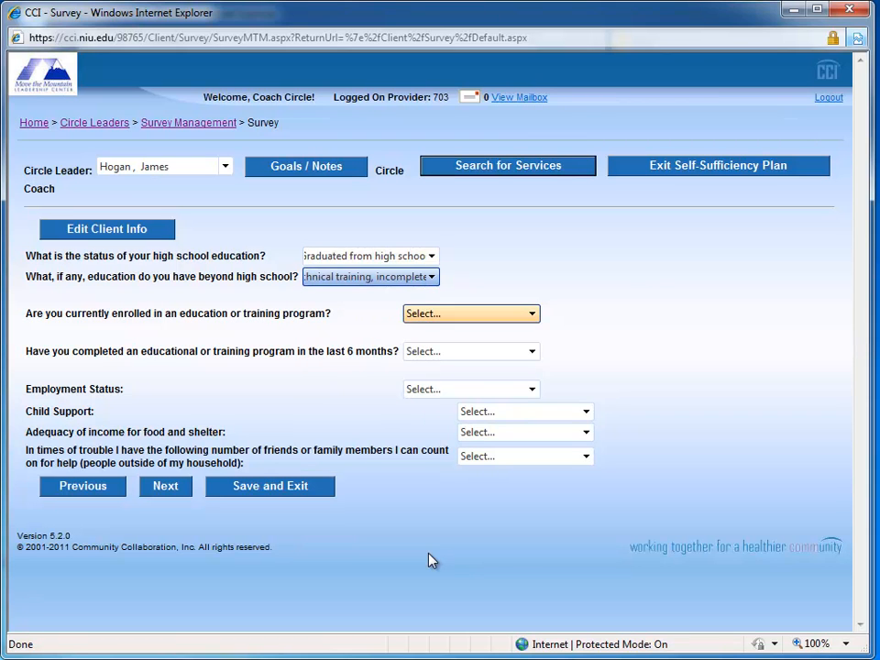
Step: Answer Yes to being currently enrolled in an education or training program
key("alt+Down")
key("Down")
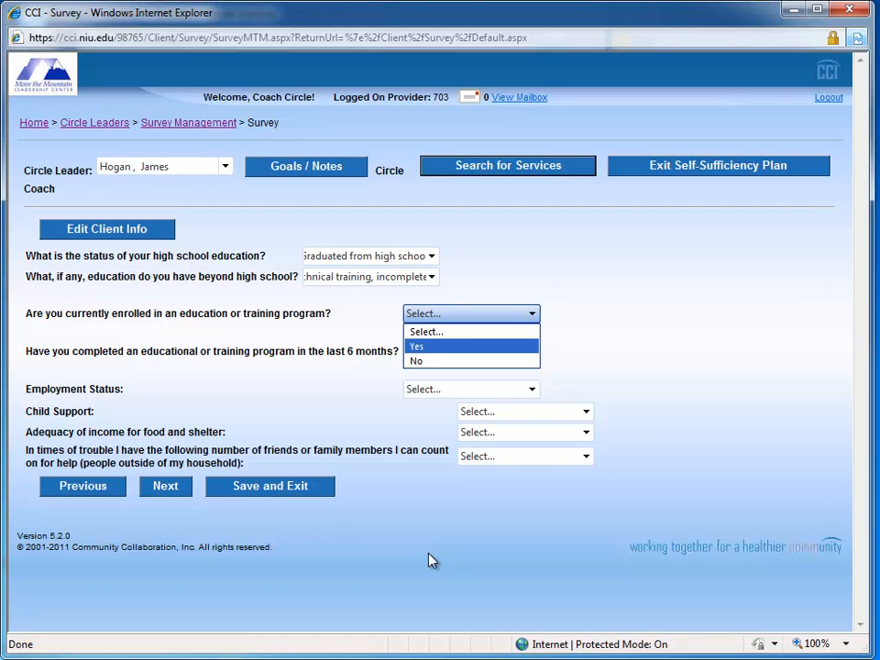
key("Down")
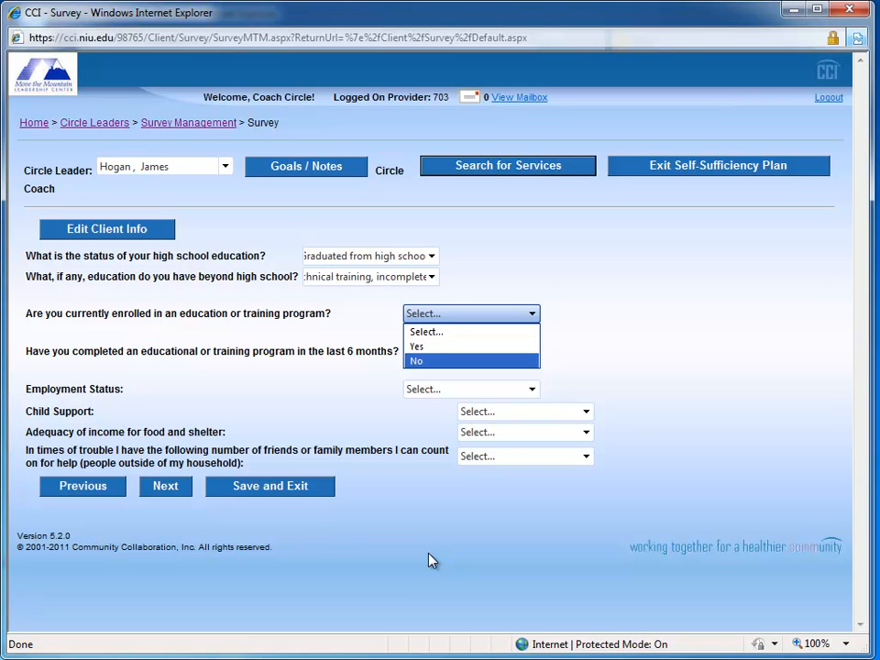
key("Up")
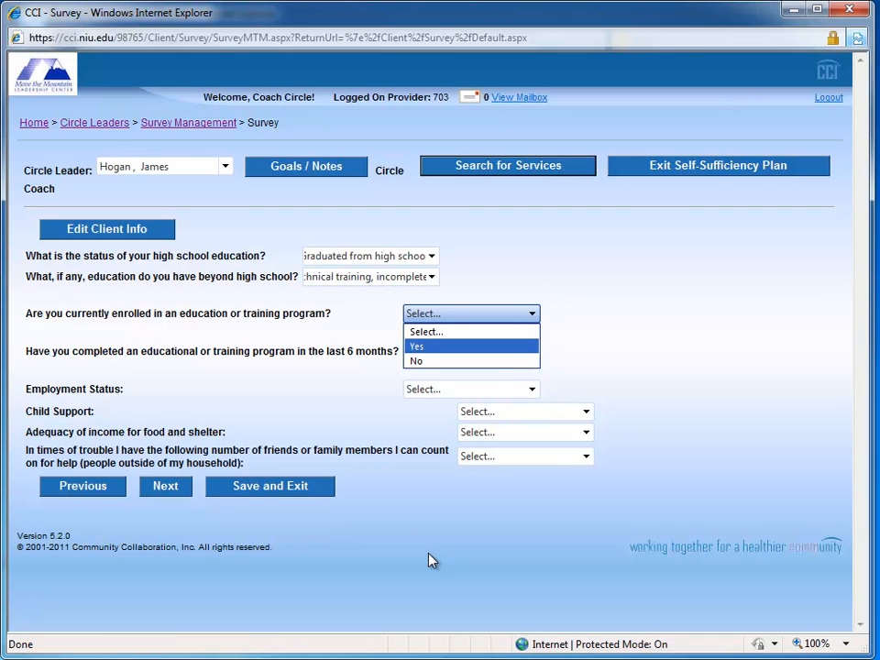
key("Return")
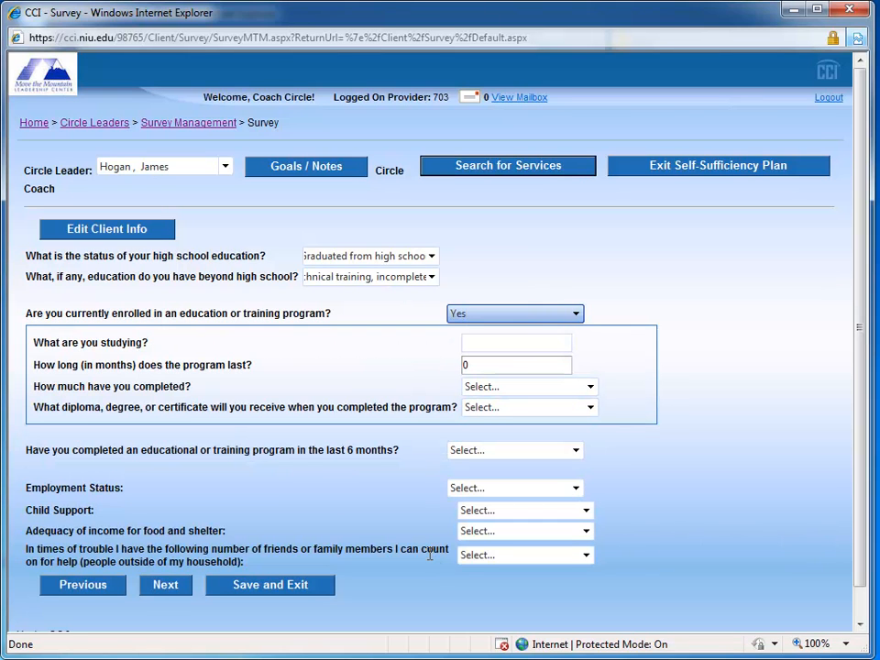
key("Tab")
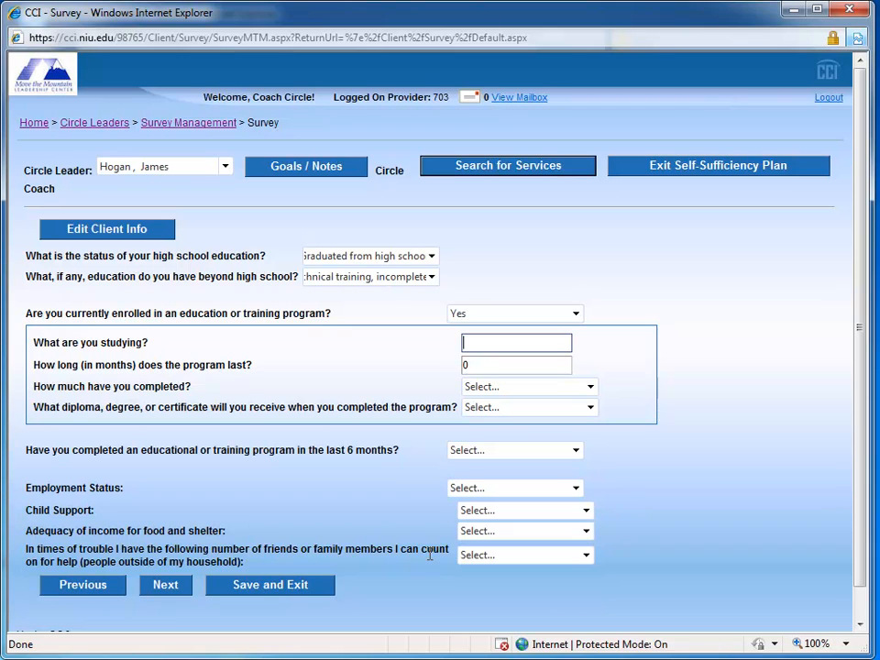
Step: Enter Mechanical Eng. as the subject being studied and 18 months as the program length
type("Mechanical Eng.")
key("Tab")
type("18")
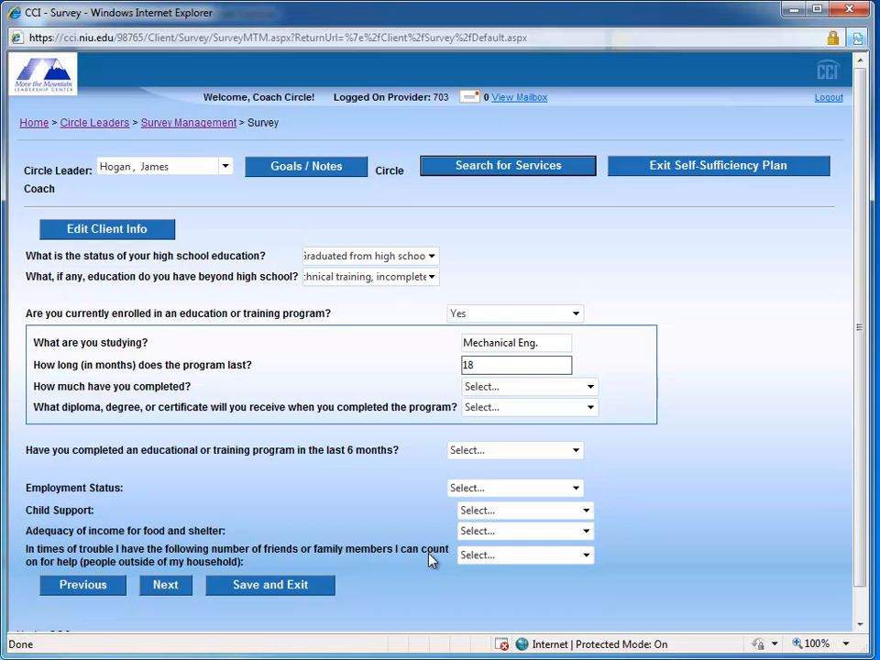
key("Tab")
Step: Set the completed share of the current education program to 50%
key("alt+Down")
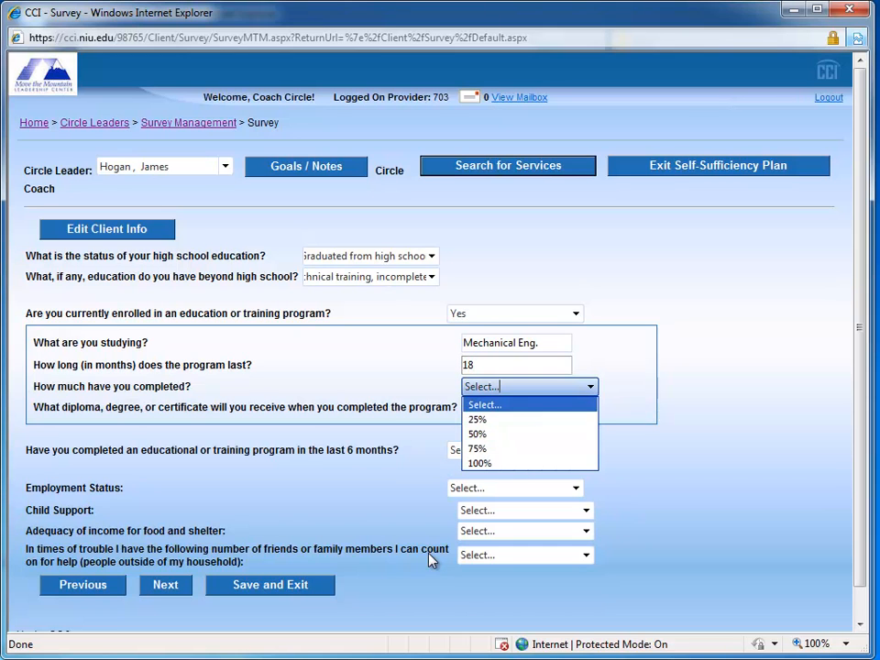
key("Down")
key("Down")
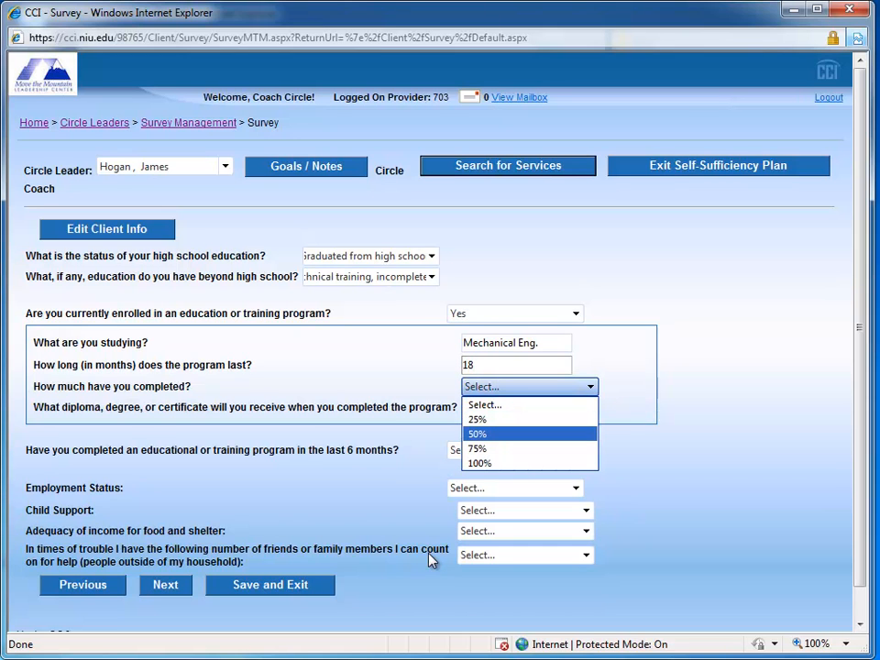
key("Return")
key("Tab")
Step: Choose Professional license as the diploma, degree or certificate received on completing the program
key("alt+Down")
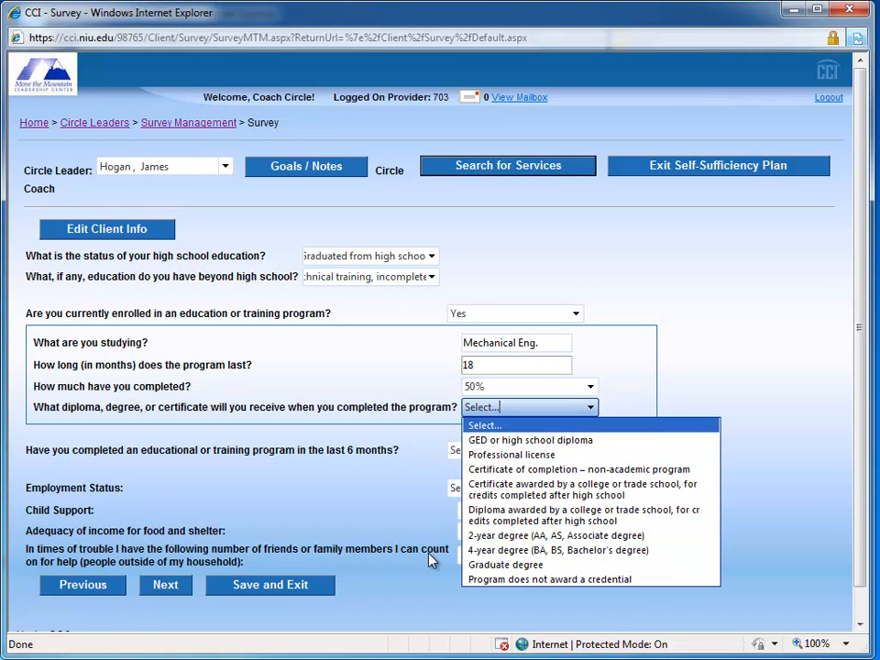
key("Down")
key("Down")
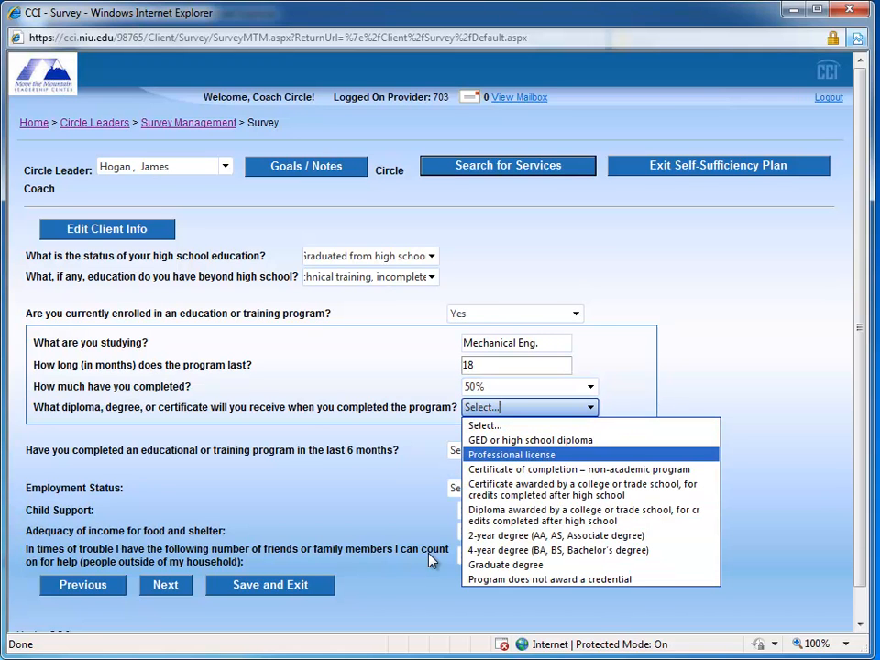
key("Return")
key("Tab")
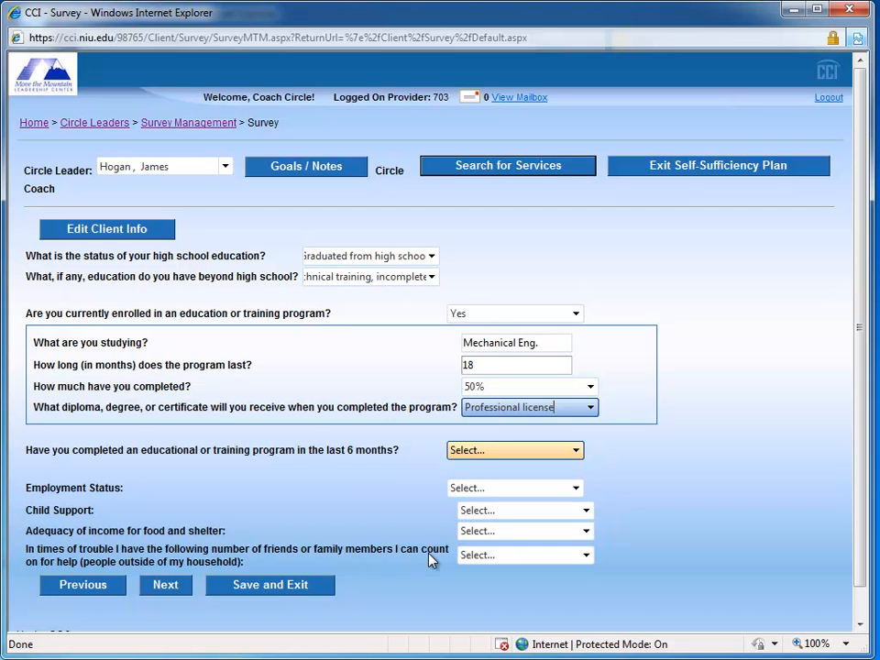
Step: Answer No to having completed an educational or training program in the last 6 months
key("Tab")
key("alt+Down")
key("Down")
key("Down")
key("Return")
key("Tab")
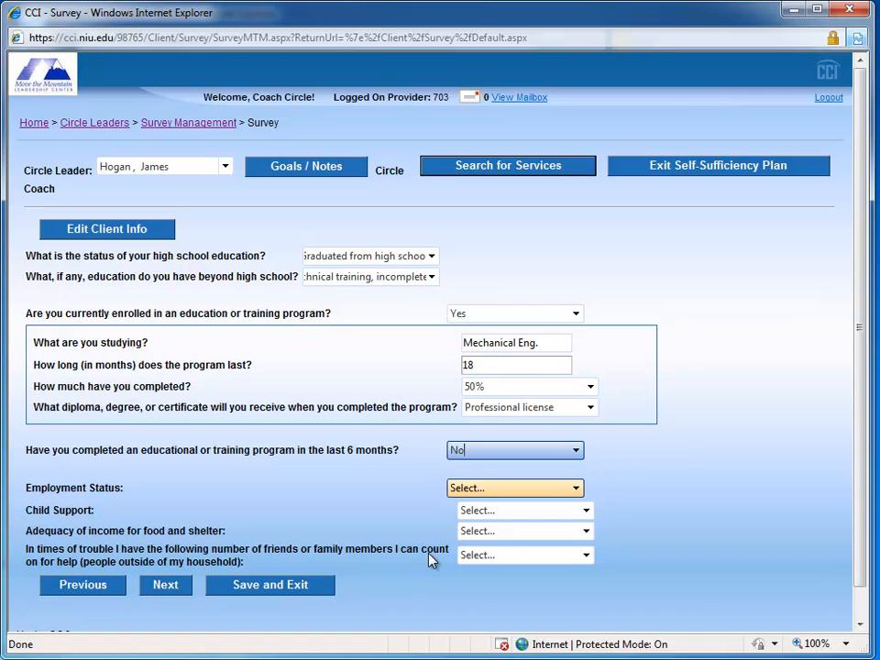
Step: Set the employment status to "Working less than 15 hrs/week"
key("alt+Down")
key("Down")
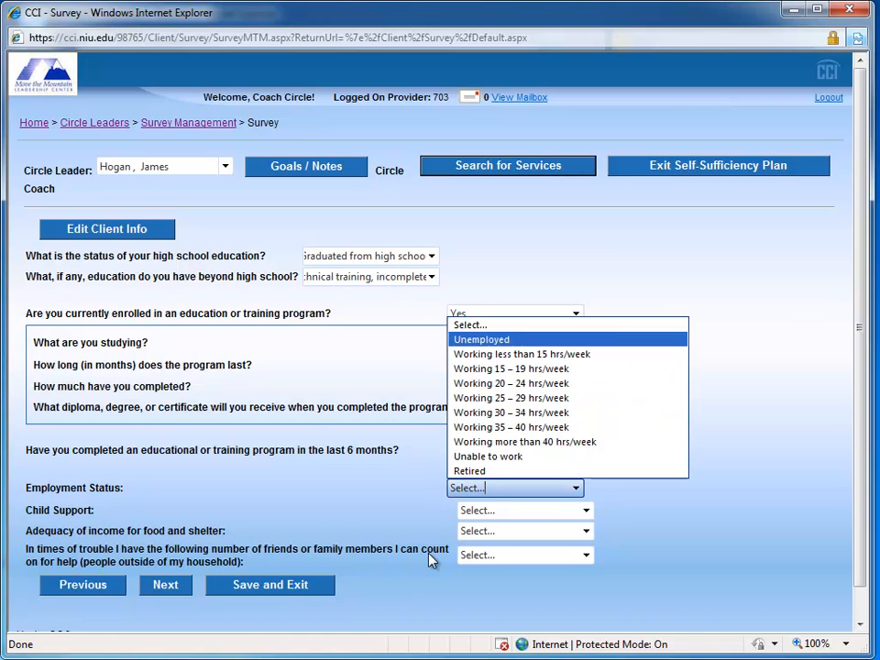
key("Down")
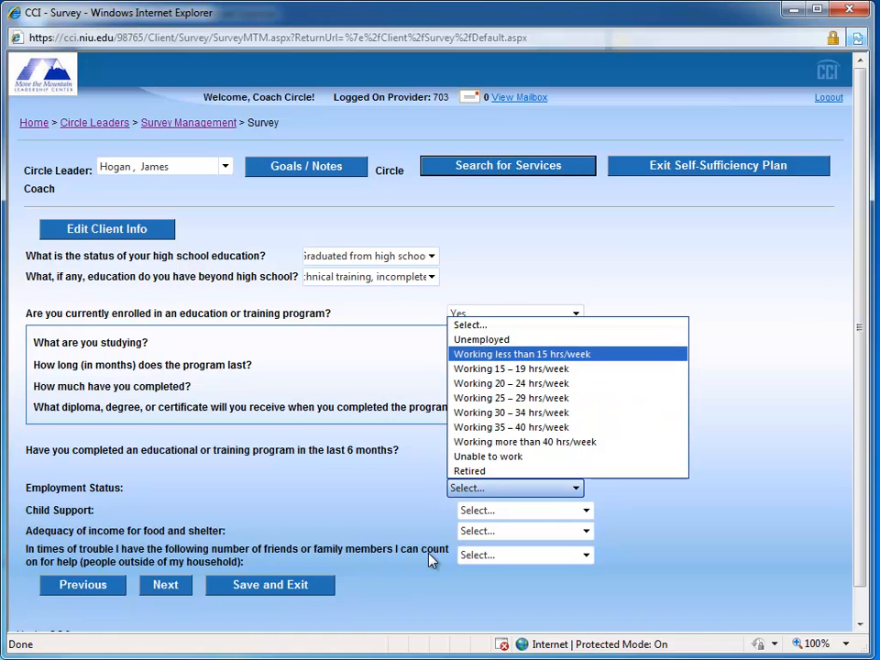
key("Return")
key("Tab")
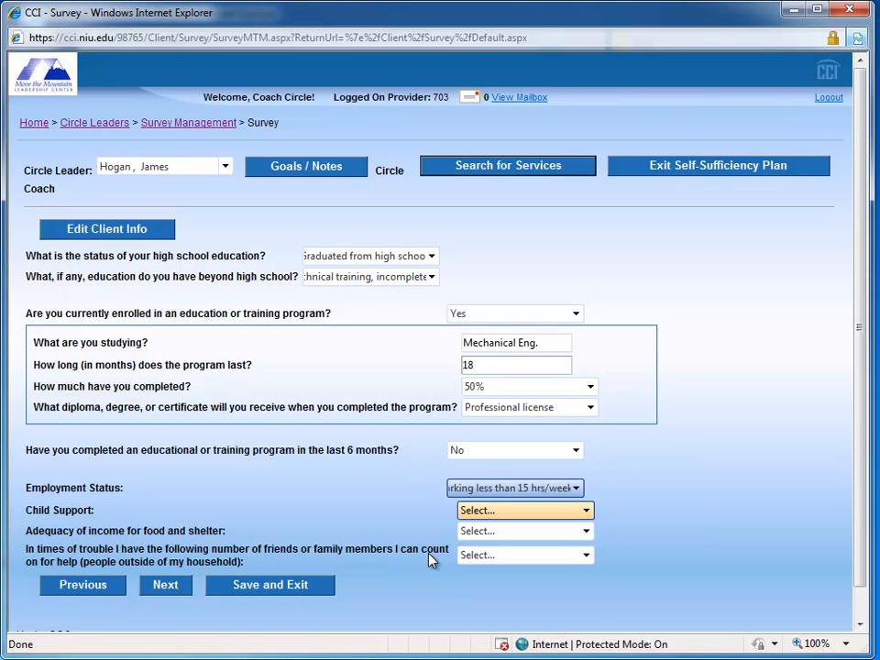
Step: Set the child support answer to "Not eligible/not applicable"
key("alt+Down")
key("Down")
key("Down")
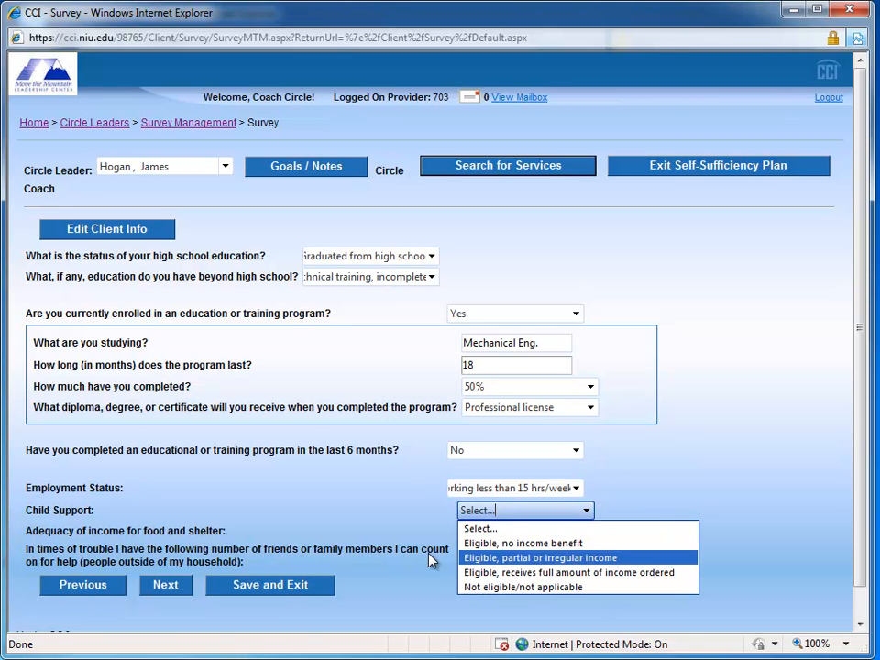
key("Up")
key("Down")
key("Down")
key("Down")
key("Return")
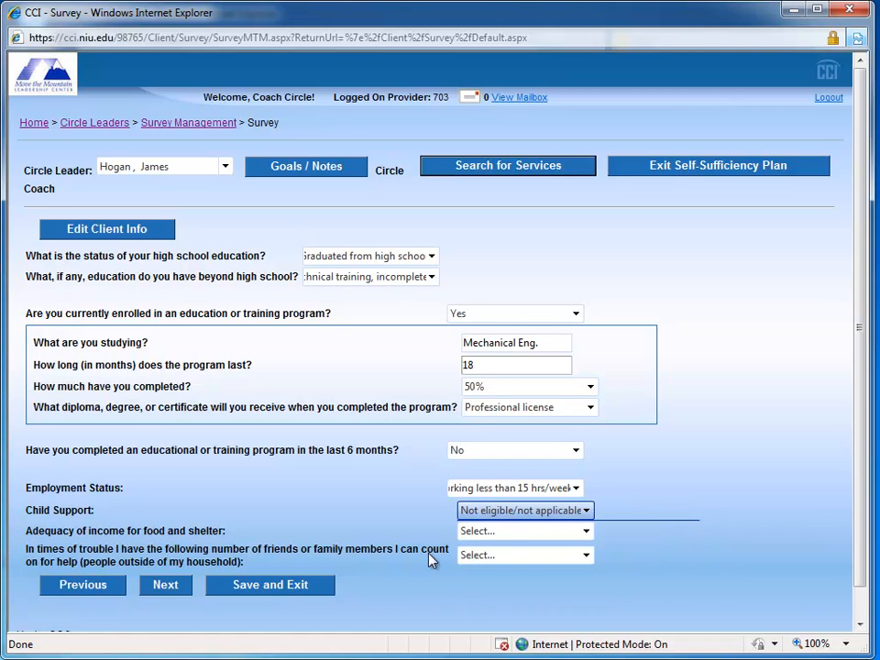
key("Tab")
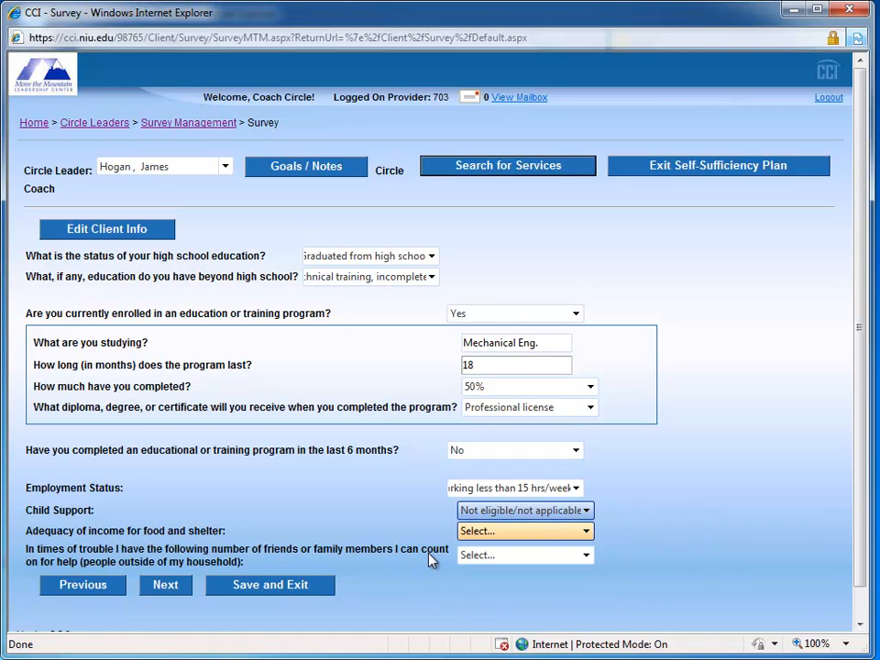
Step: Set adequacy of income for food and shelter to "Able to meet food OR housing expenses during the last month"
key("alt+Down")
key("Down")
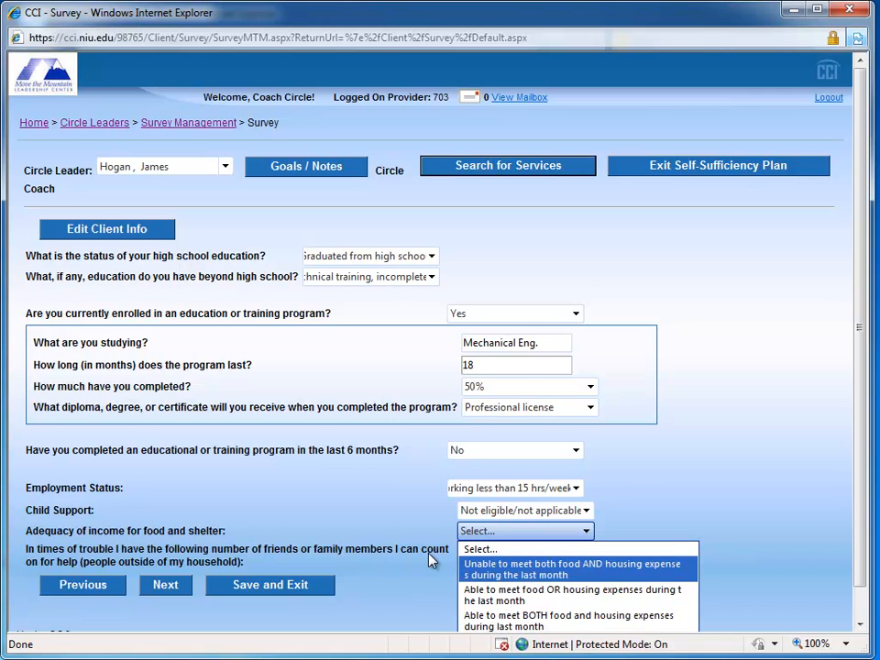
key("Down")
key("Return")
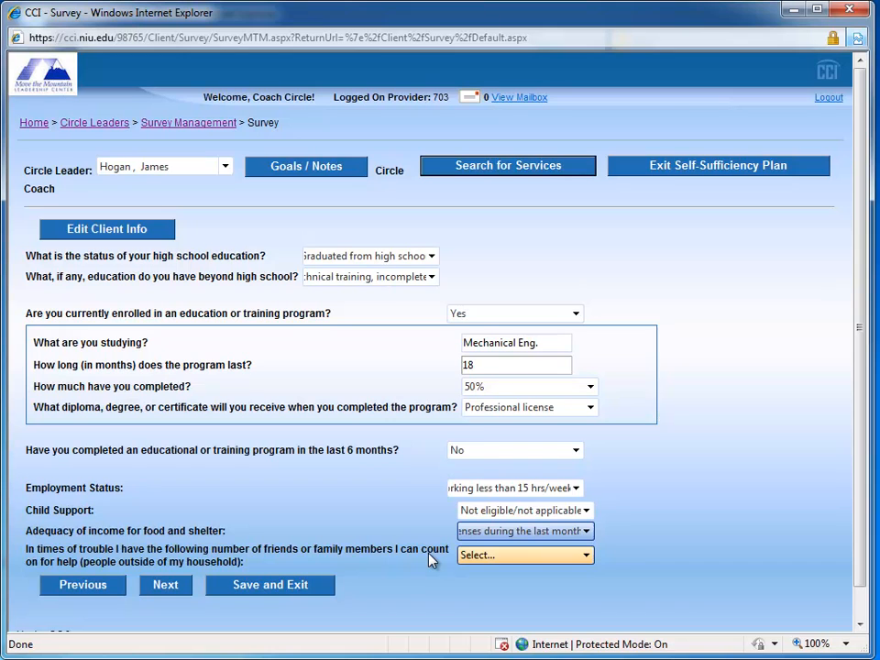
Step: Set the number of friends or family members to count on in times of trouble to "None" and continue to the following survey page
key("Tab")
key("alt+Down")
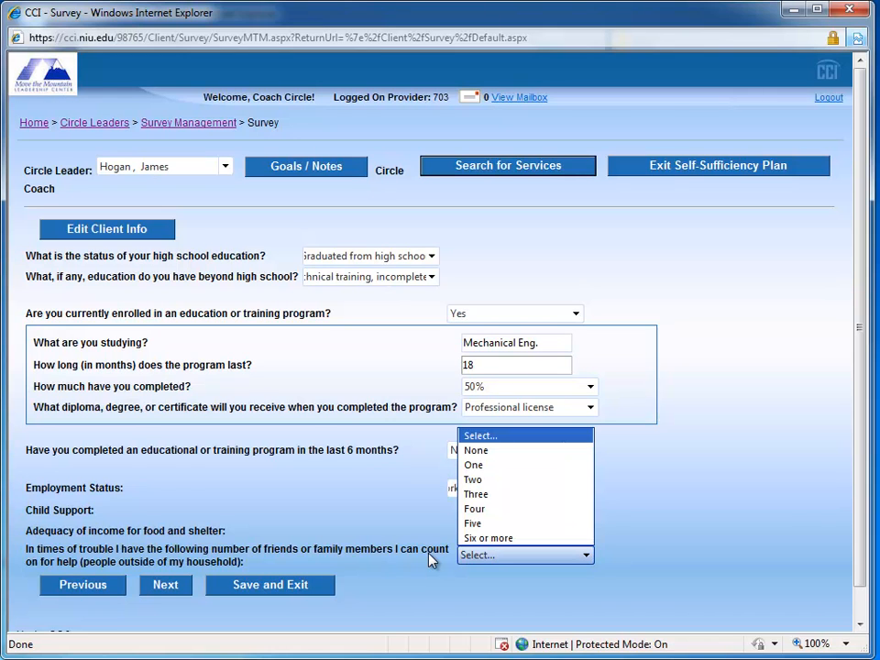
key("Down")
key("Down")
key("Down")
key("Down")
key("Up")
key("Up")
key("Up")
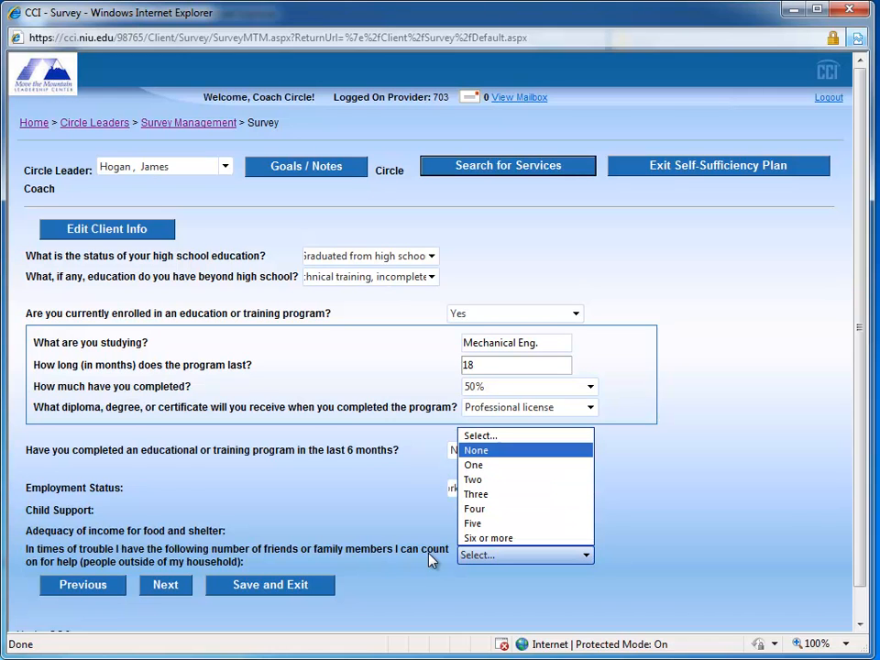
key("Return")
key("Tab")
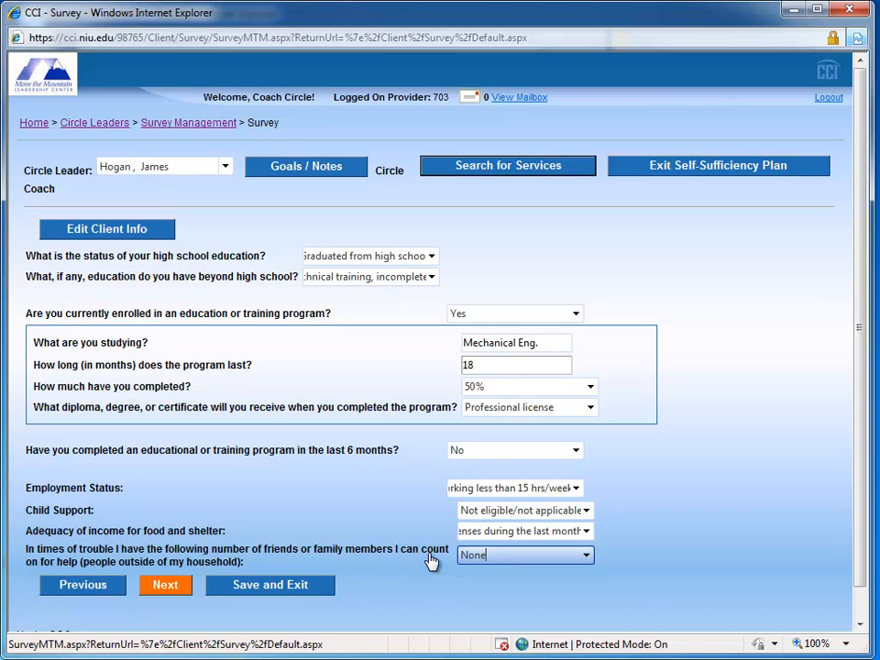
key("Return")
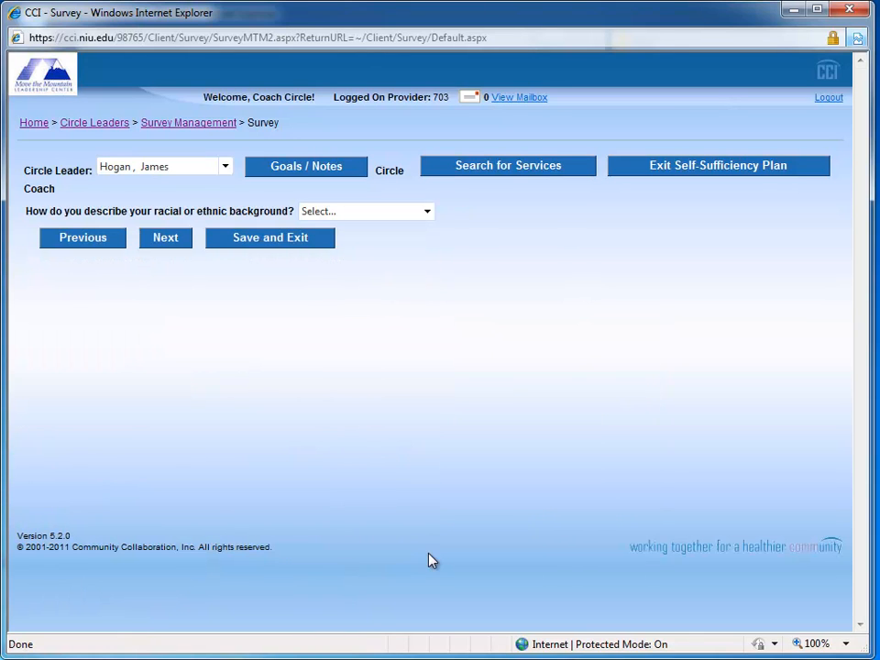
Step: Set the racial or ethnic background to "White or Caucasian" and continue to the following survey page
key("alt+Down")
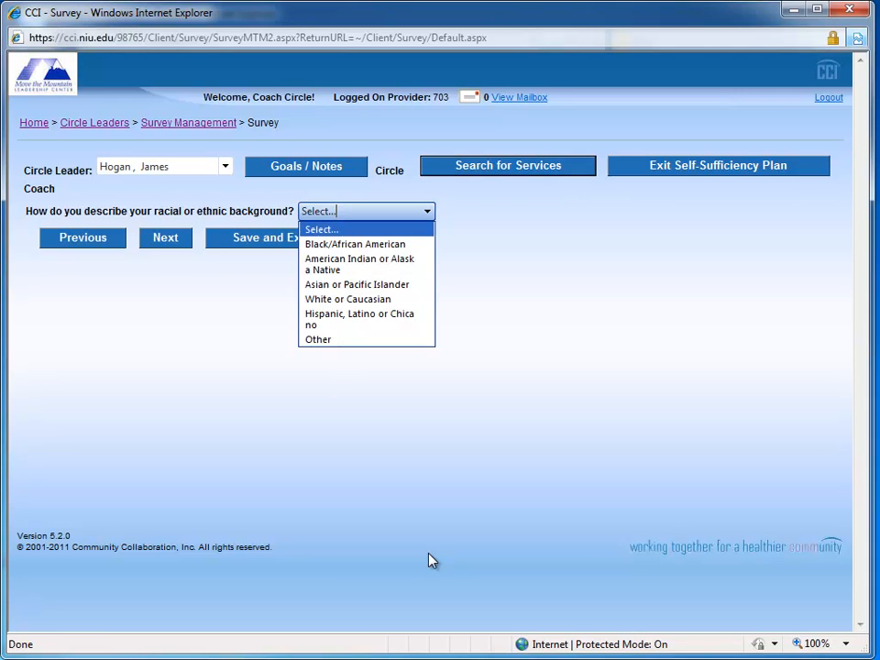
key("Down")
key("Down")
key("Down")
key("Down")
key("Down")
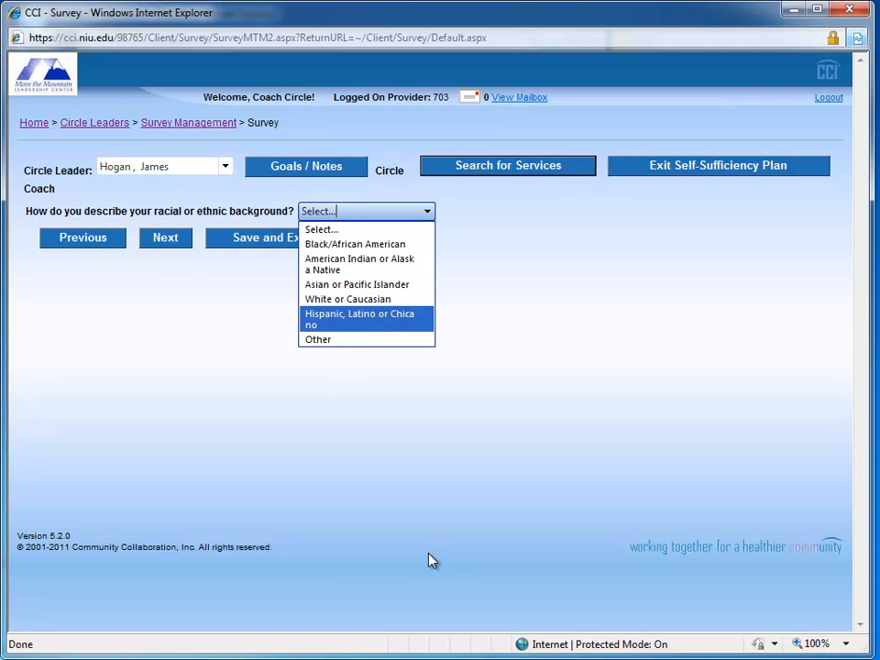
key("Up")
key("Return")
key("Tab")
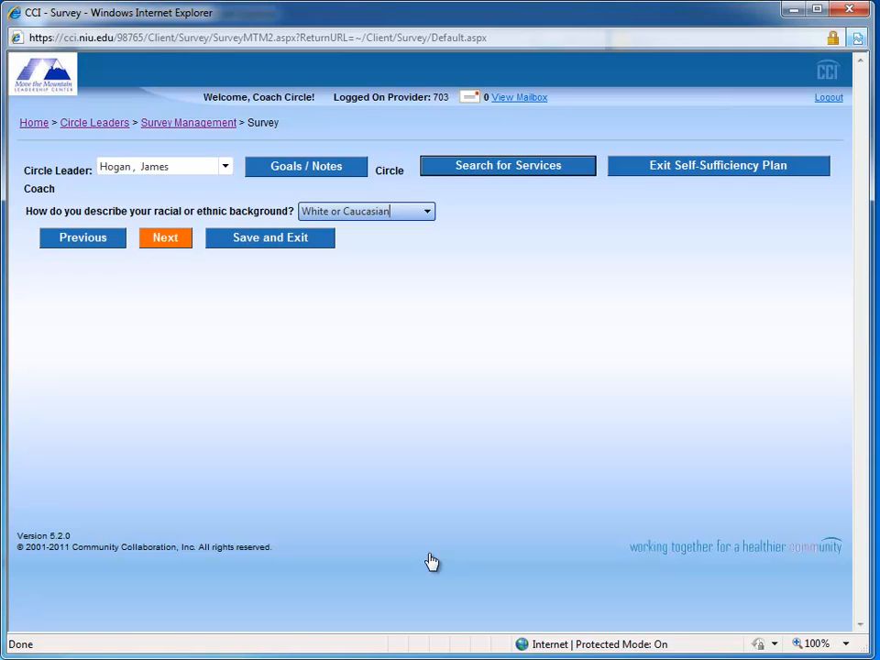
key("Return")
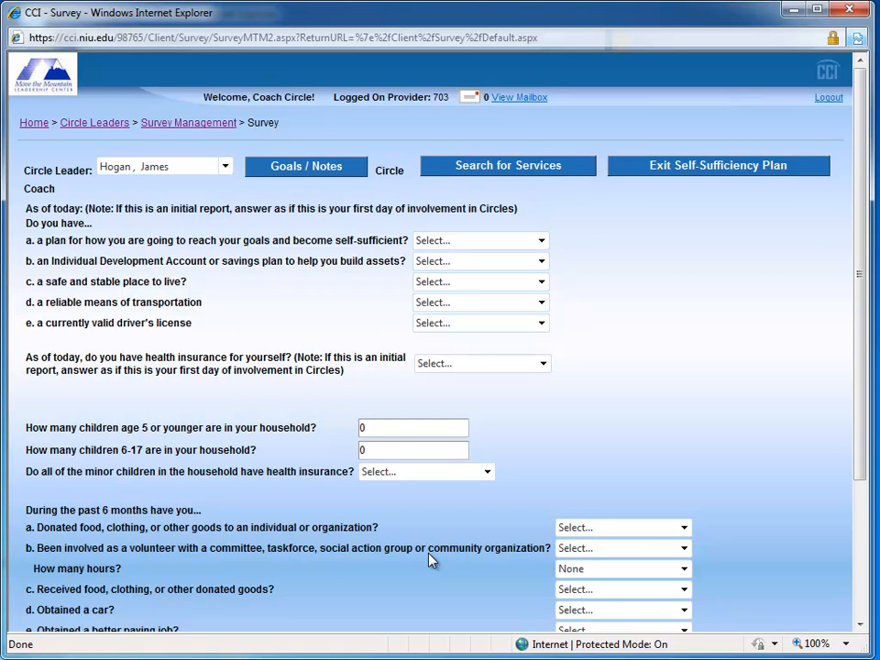
Step: Answer No to having a self-sufficiency plan and to having an Individual Development Account or savings plan
key("Tab")
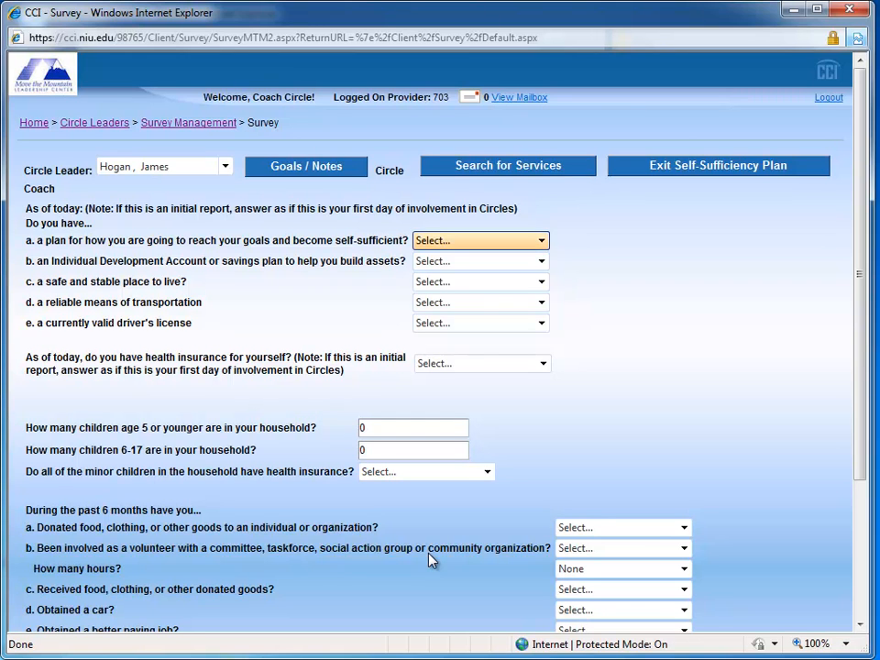
key("alt+Down")
key("Down")
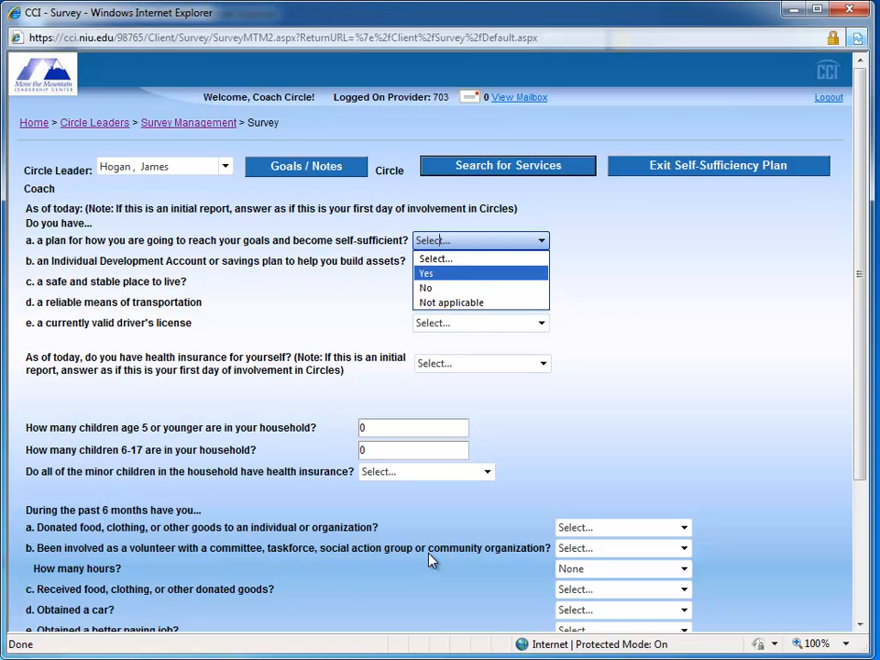
key("Down")
key("Return")
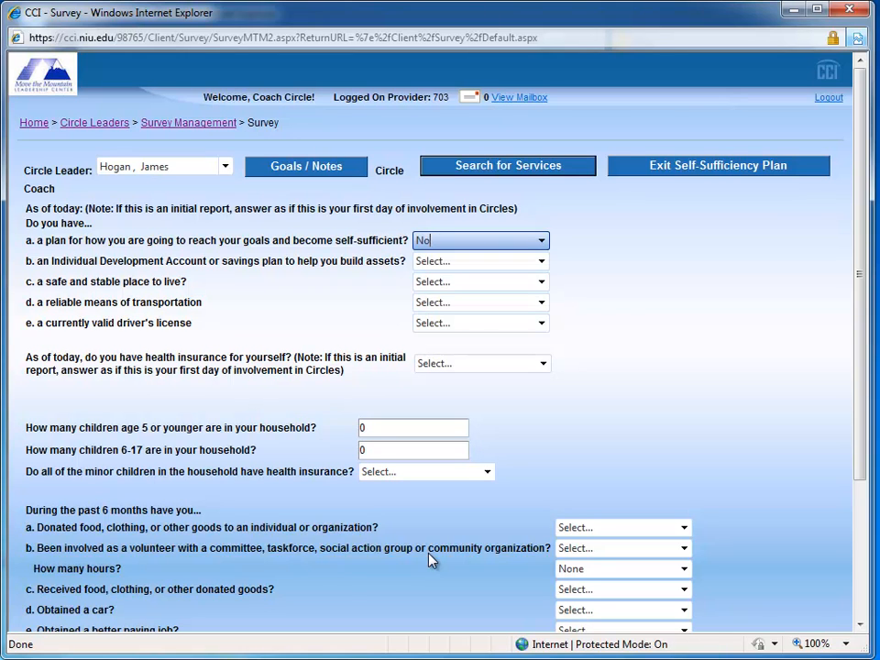
key("Tab")
key("alt+Down")
key("Down")
key("Down")
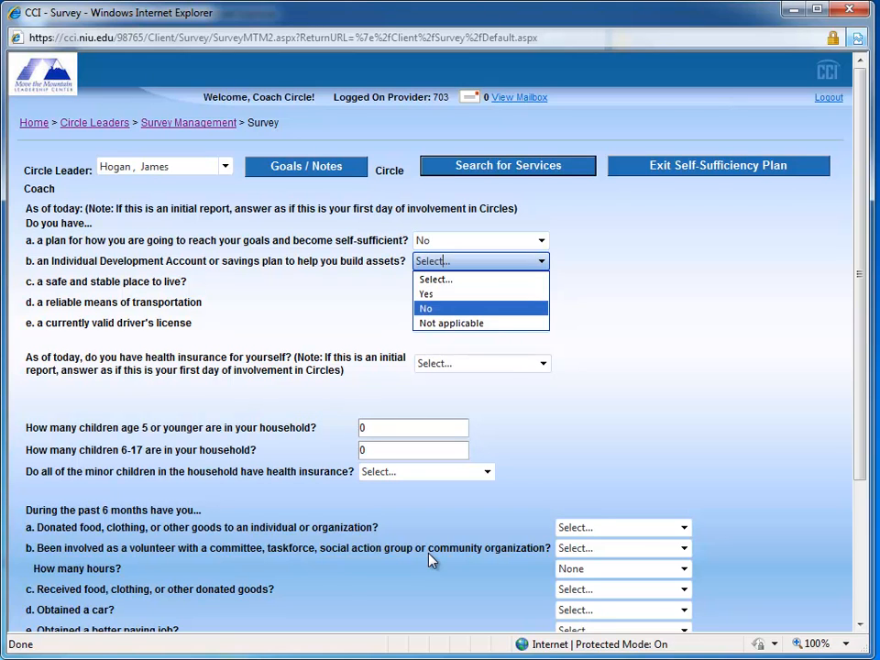
key("Return")
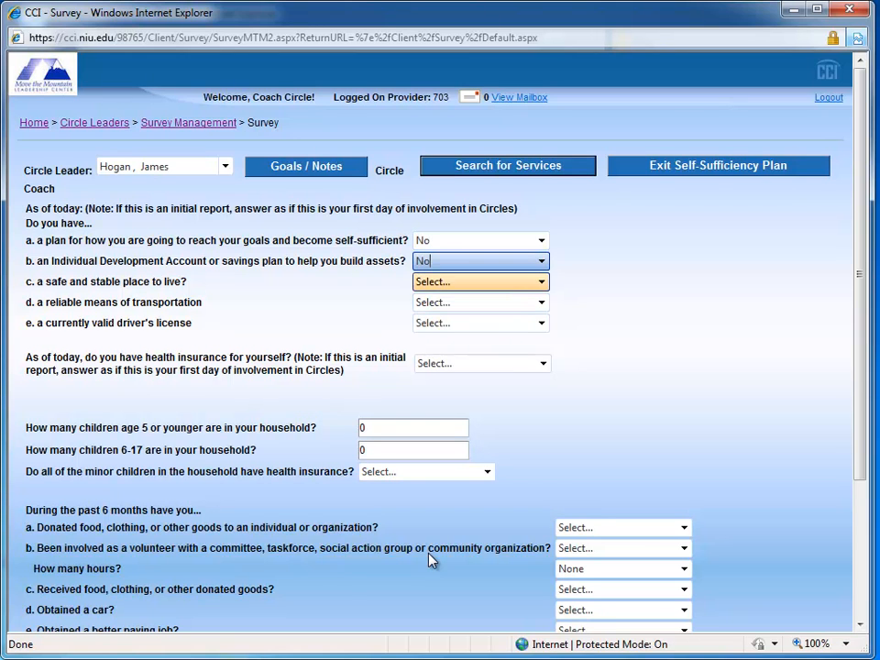
Step: Answer No to having a safe and stable place to live and a reliable means of transportation
key("Tab")
key("Down")
key("Down")
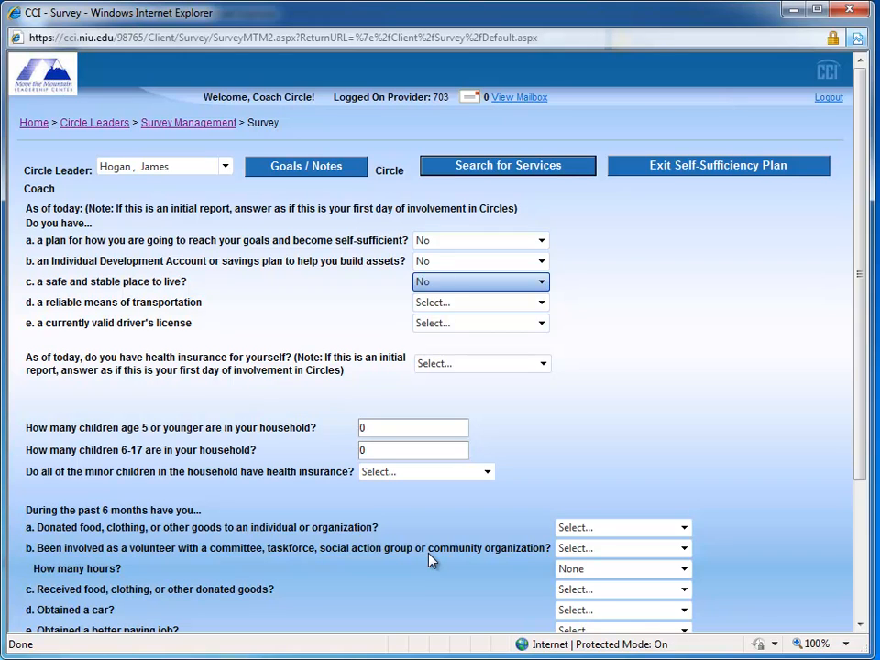
key("Tab")
key("Down")
key("Down")
Step: Answer No to having a currently valid driver's license and to having health insurance for yourself
key("Tab")
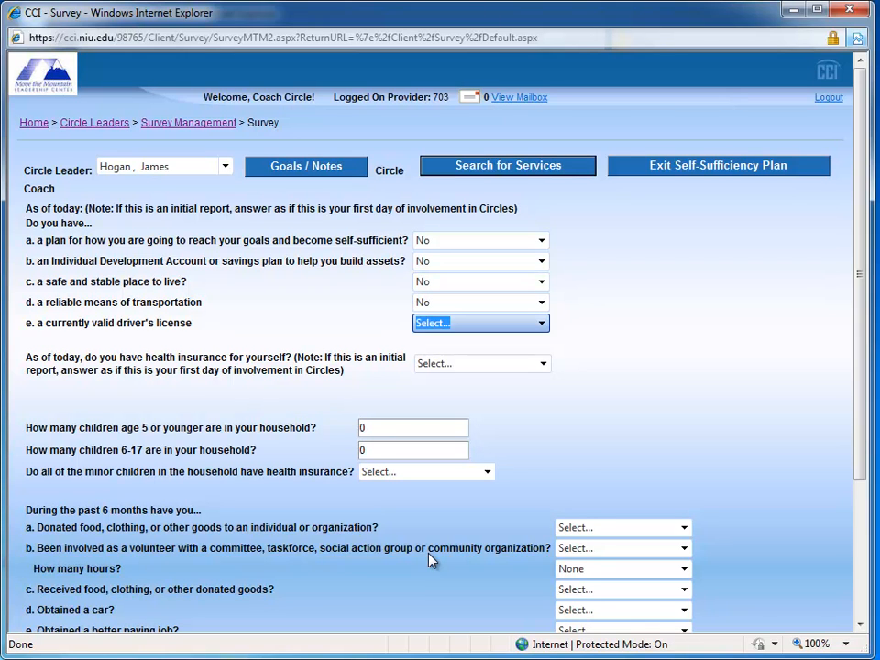
key("Down")
key("Down")
key("Tab")
key("Down")
key("Down")
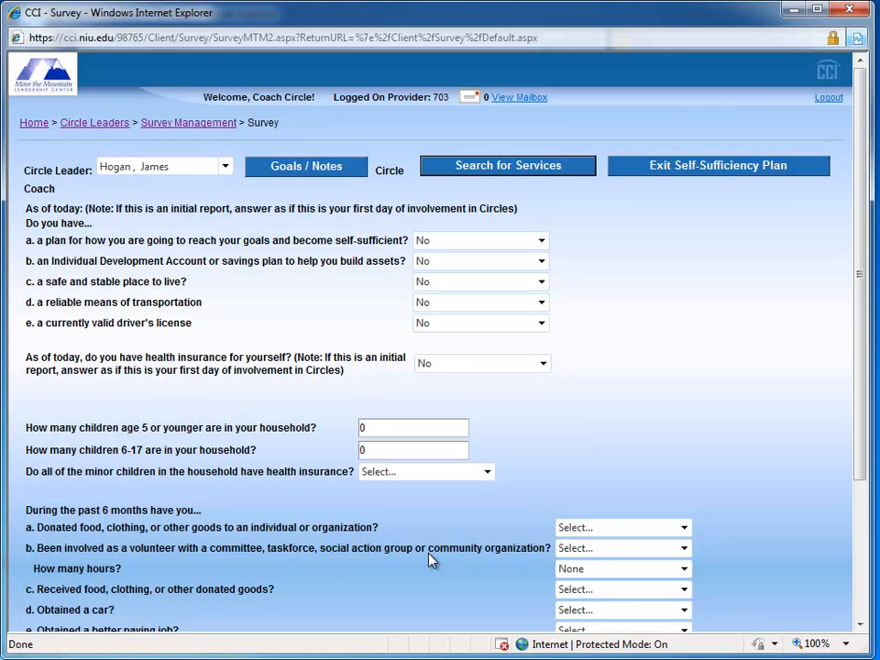
Step: Set the number of household children age 5 or younger to 1
key("Tab")
key("Tab")
key("Tab")
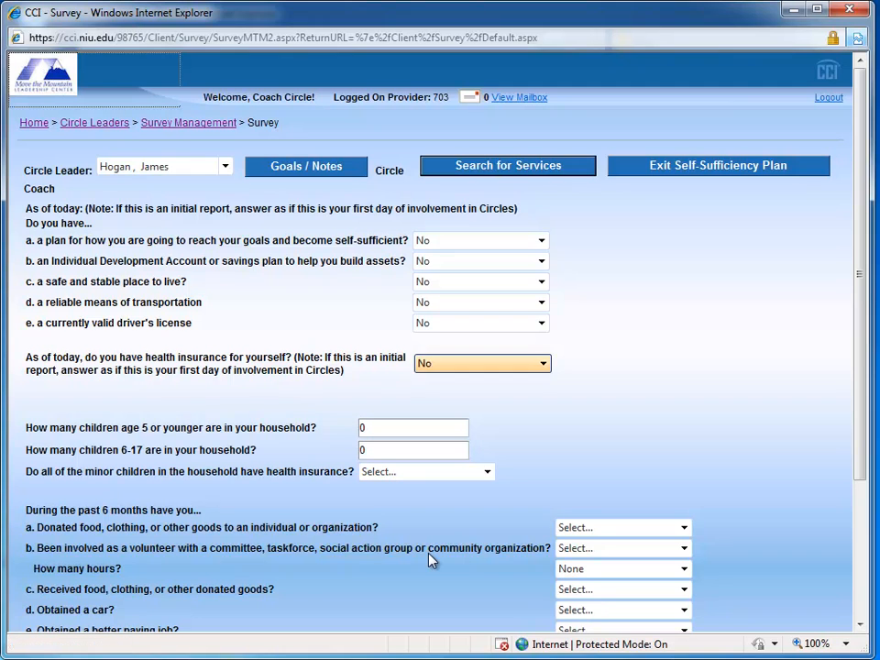
type("1")
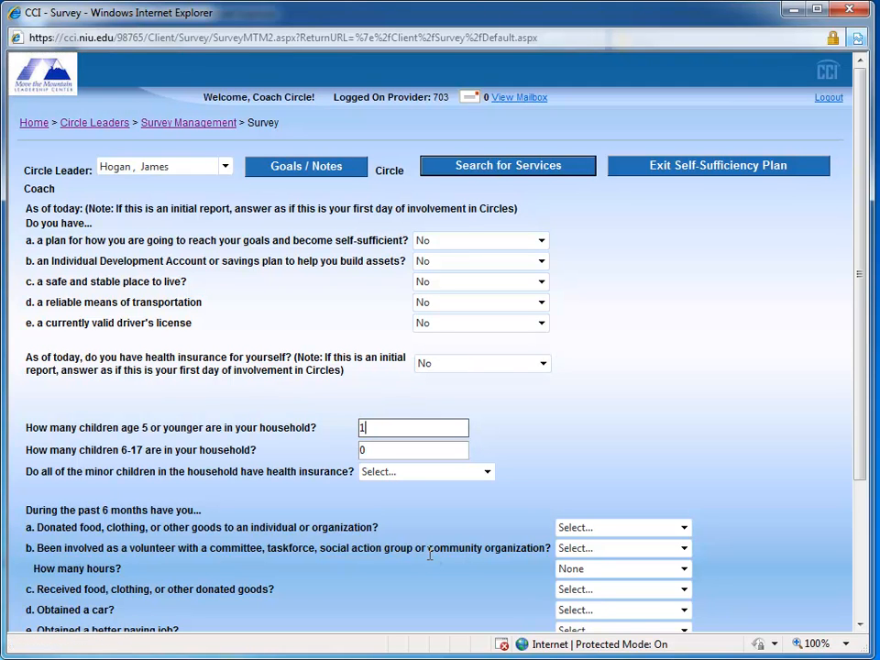
Step: Answer No to whether all minor children in the household have health insurance, keeping the number of children 6-17 at 0
key("Tab")
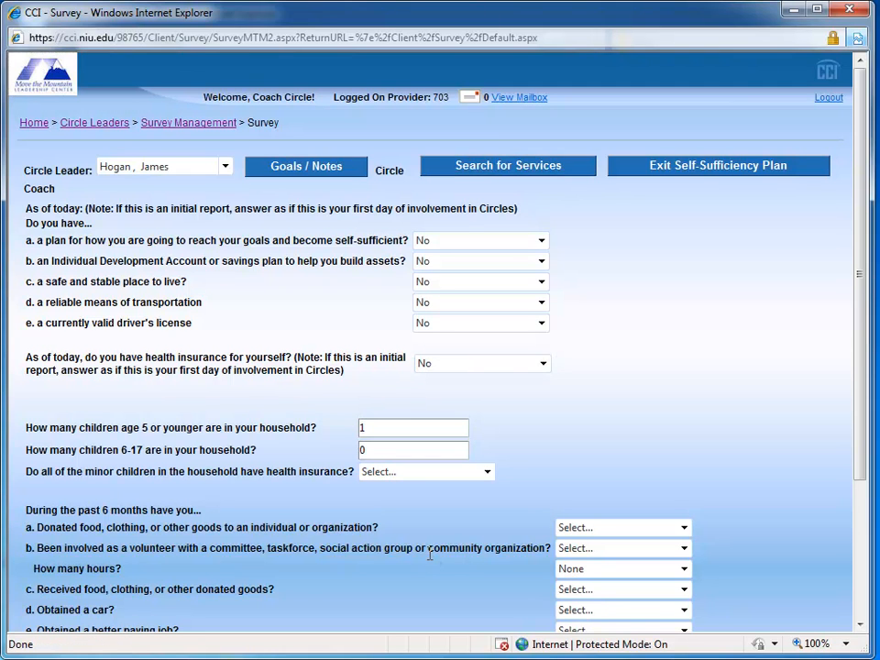
key("Tab")
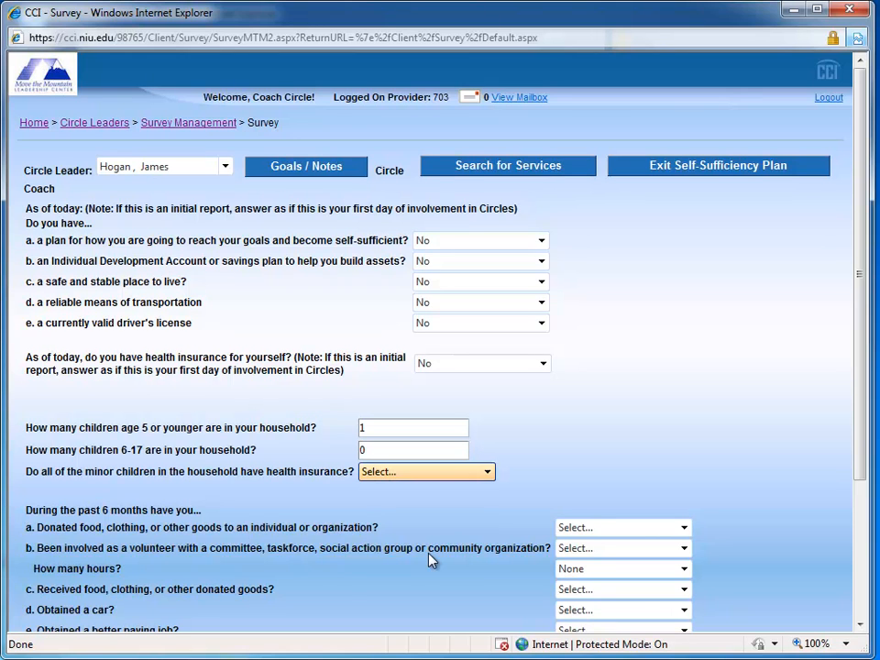
key("alt+Down")
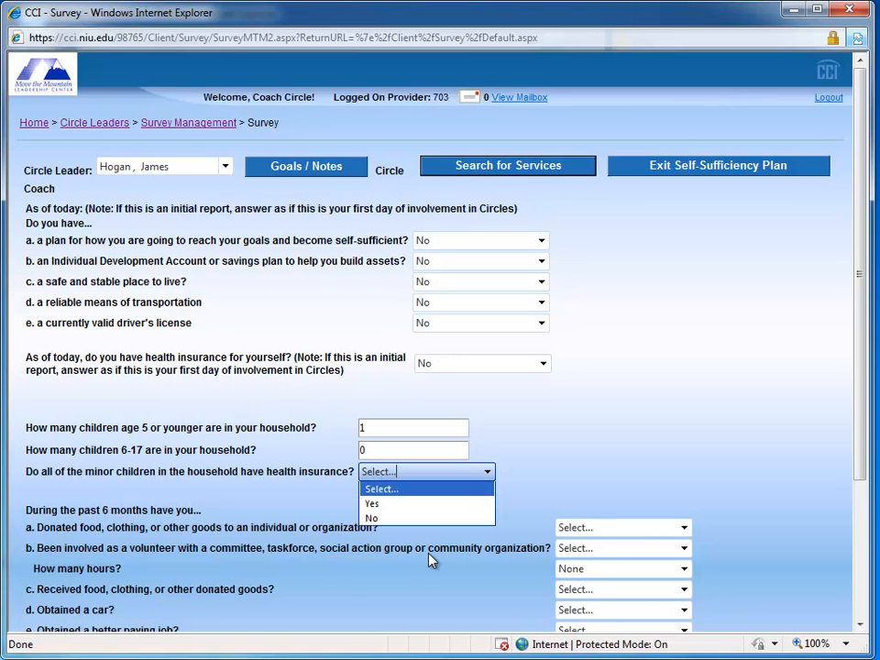
key("Down")
key("Down")
key("Return")
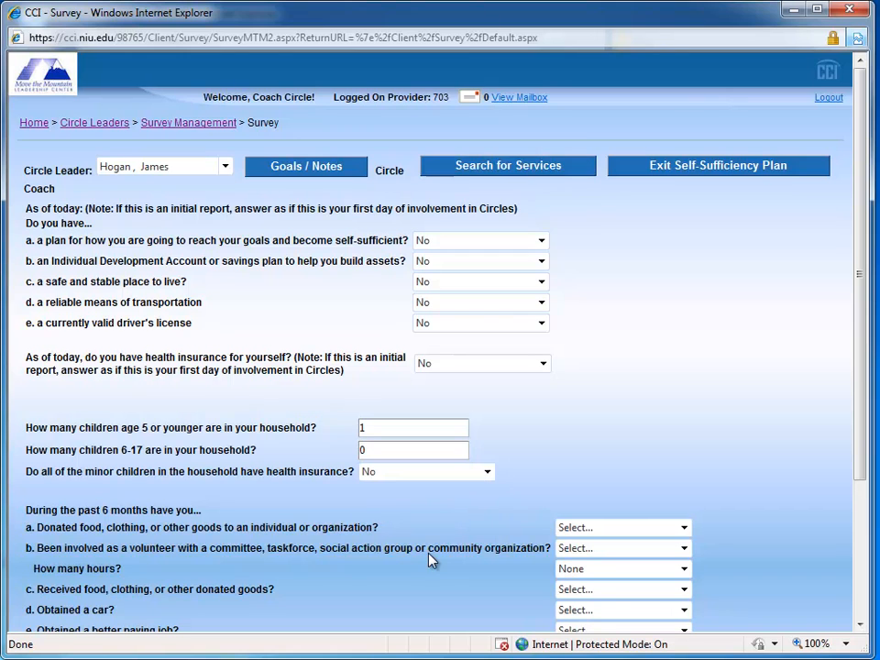
Step: Answer No to having donated goods and to having been involved as a volunteer during the past 6 months
key("Tab")
key("alt+Down")
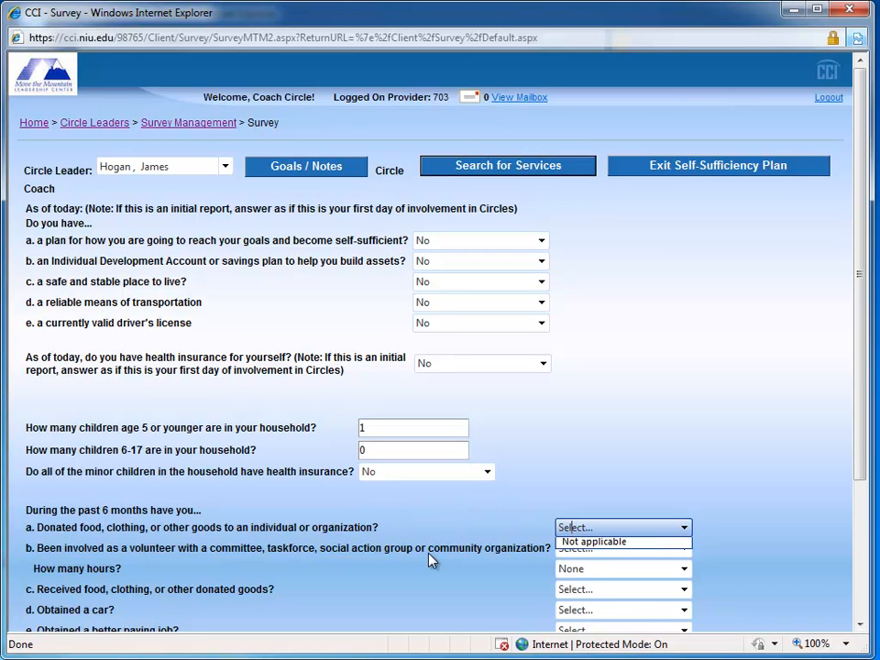
key("Down")
key("Down")
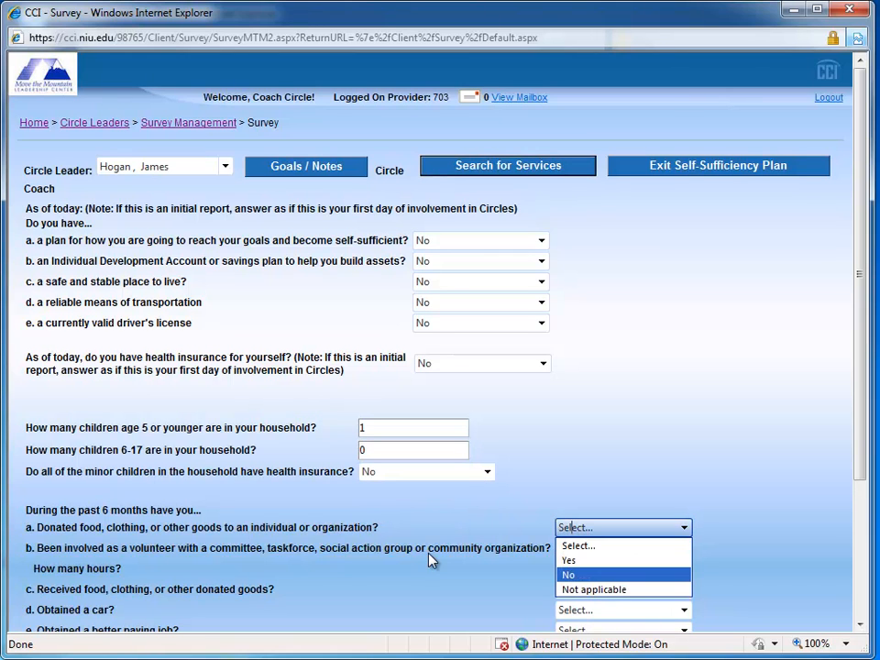
key("Return")
key("Tab")
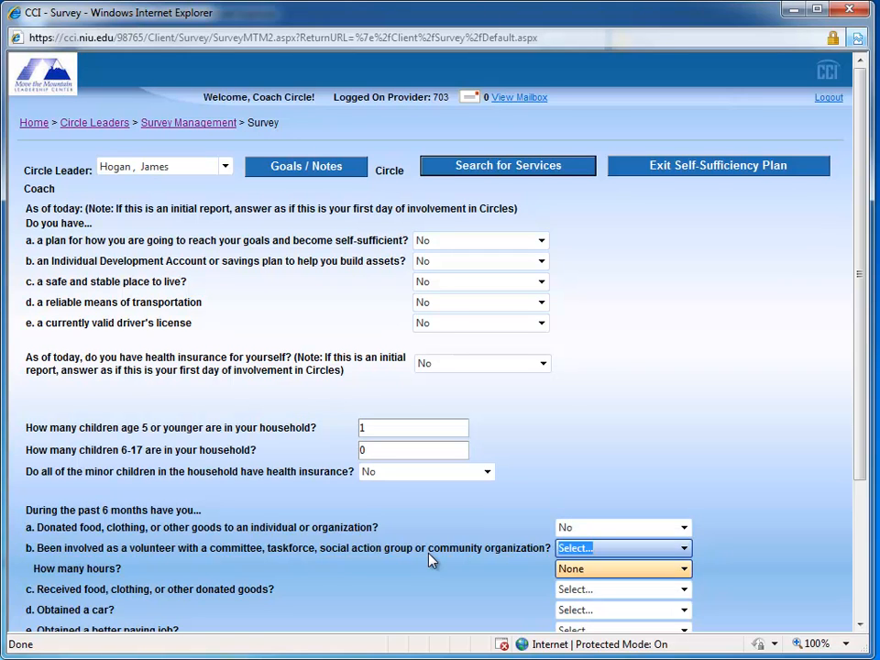
key("Down")
key("Down")
Step: Keep volunteer hours at None and answer No to having received donated goods and to having obtained a car
key("Tab")
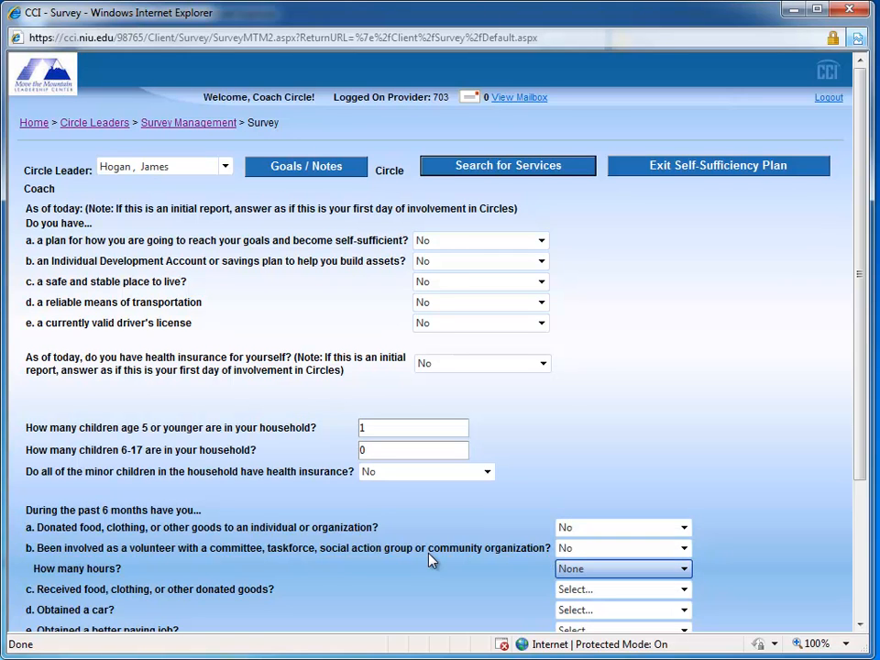
key("Tab")
key("Down")
key("Down")
key("Tab")
key("Down")
key("Down")
Step: Answer No to having obtained a better paying job and to having paid off a credit card bill or pay day loan
key("Tab")
key("Down")
key("Down")
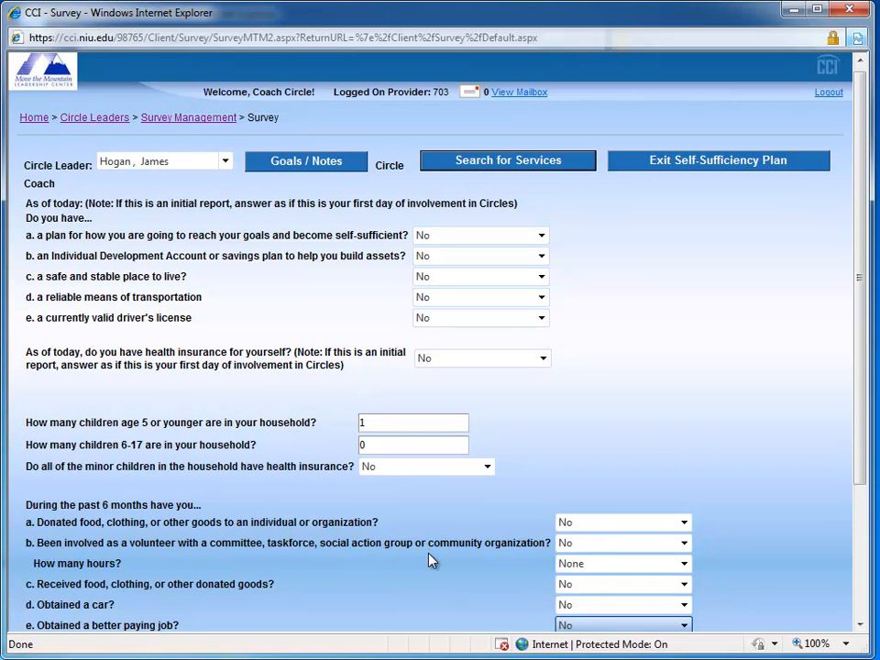
key("Tab")
key("Down")
key("Down")
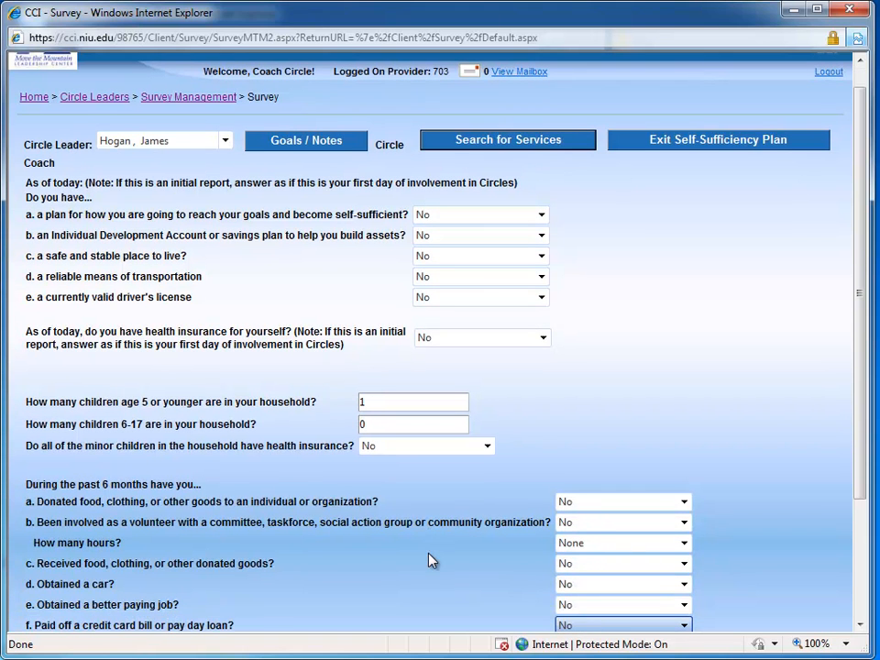
Step: Answer No to having opened or added money to a savings account and to having examined your credit score
key("Tab")
key("Down")
key("Down")
key("Tab")
key("Down")
key("Down")
Step: Leave the current credit score blank and continue to the goals page of the survey
key("Tab")
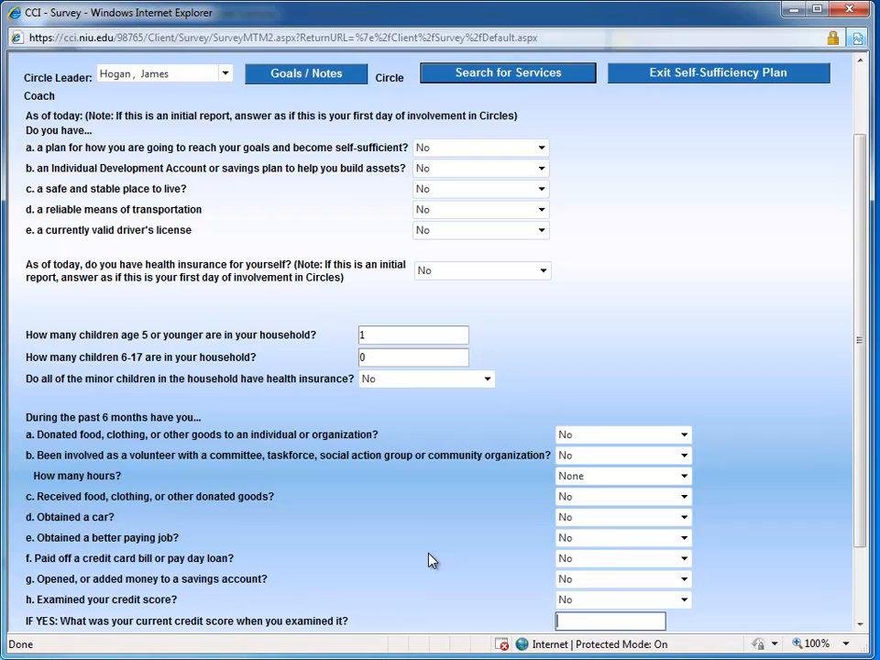
scroll(431, 560, "down", 2)
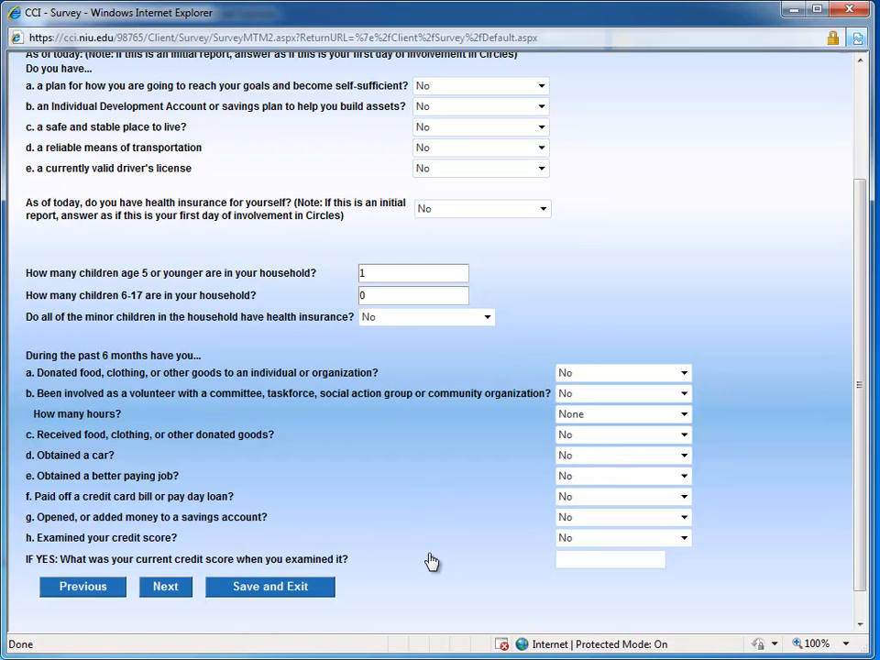
left_click(165, 587)
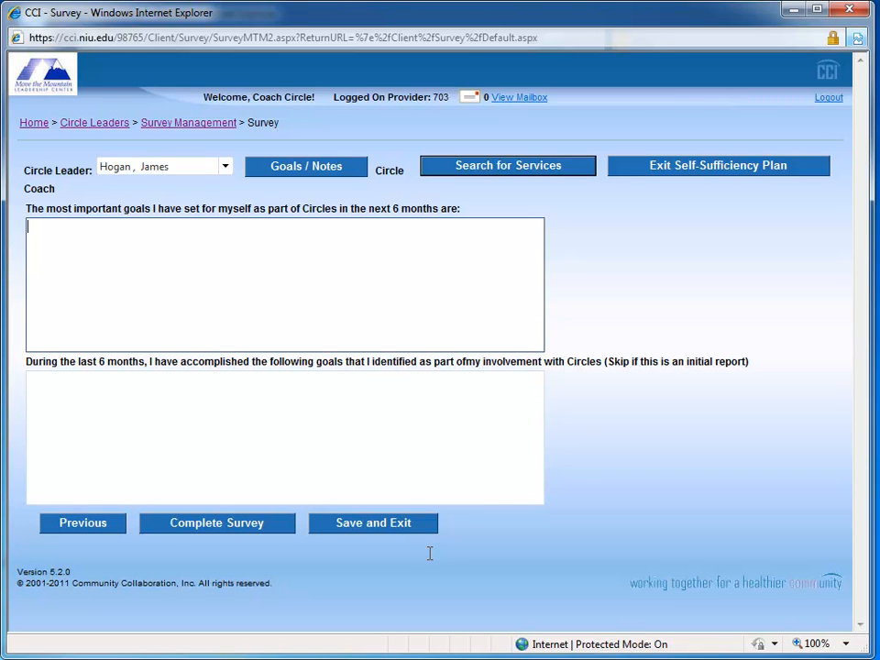
Step: Complete the survey with both goals boxes left blank, and open the completed Before Getting Ahead report for viewing
key("Tab")
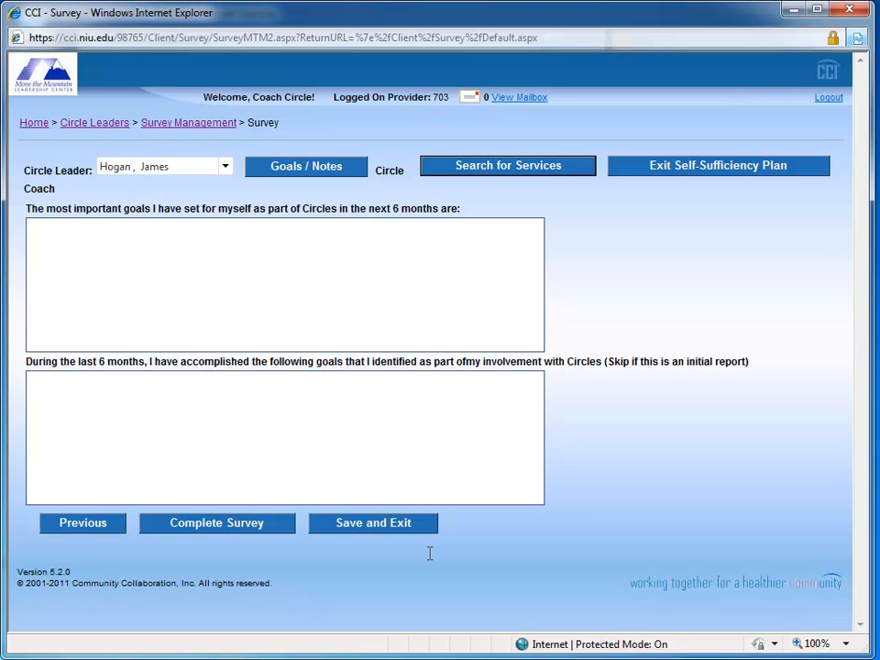
key("shift+Tab")
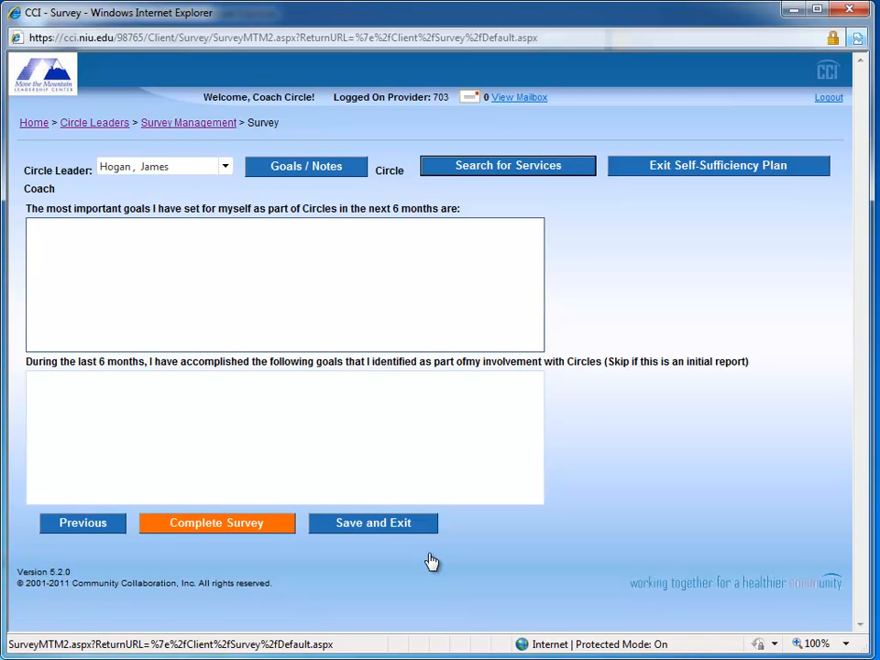
key("Tab")
key("Return")
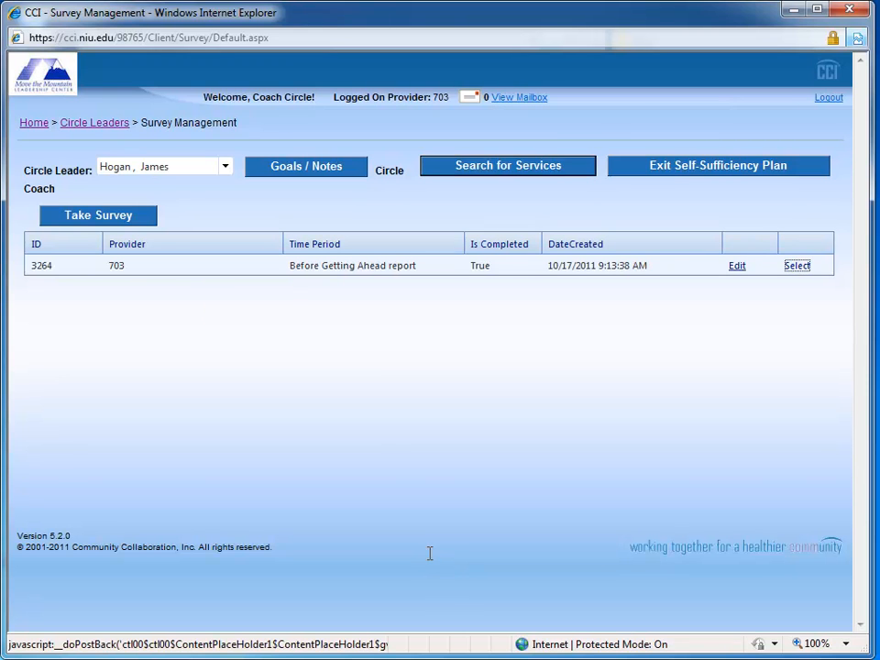
key("Return")
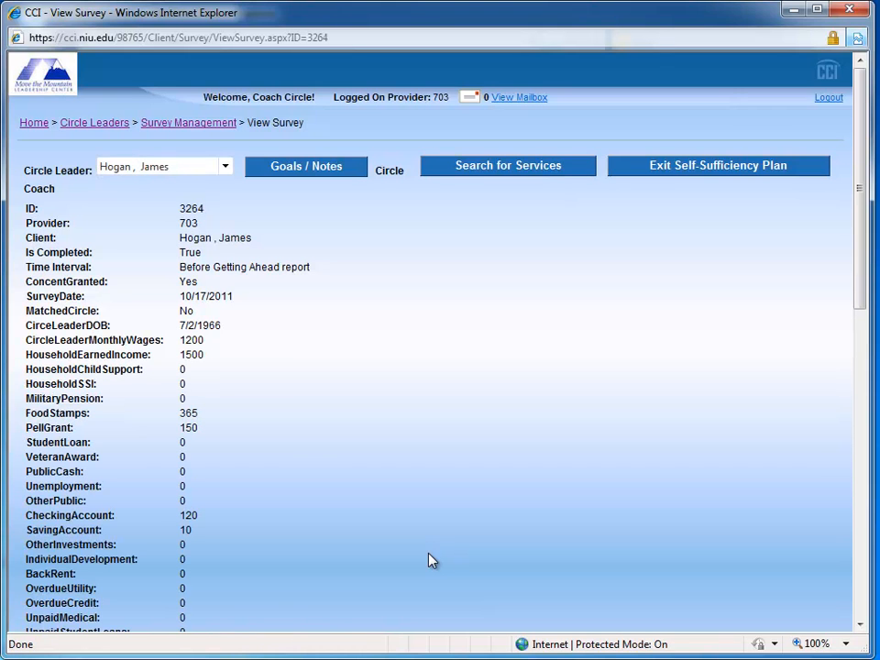
Step: Review the recorded income, debt, education, employment and household answers in the completed Before Getting Ahead report
scroll(430, 561, "down", 3)
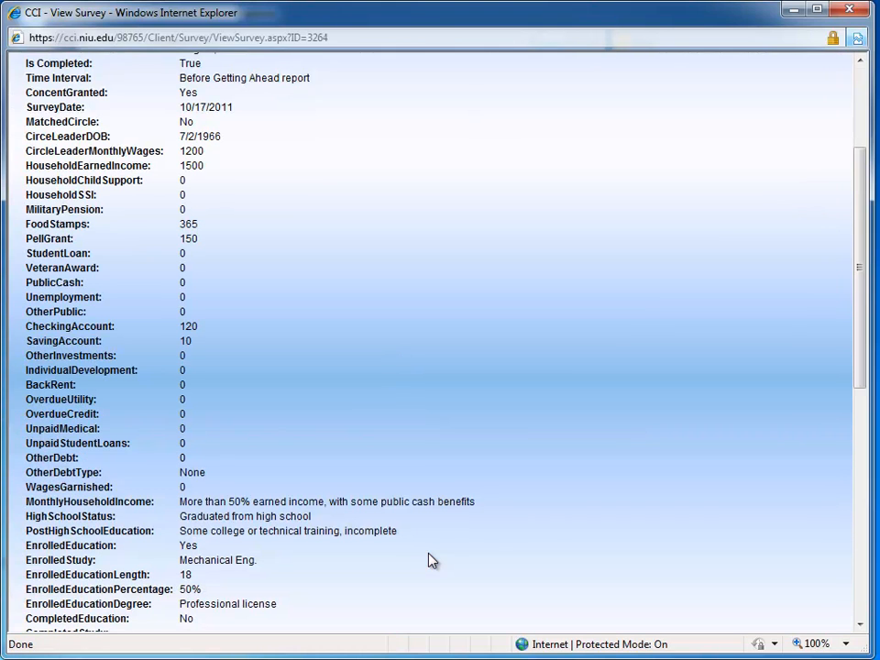
scroll(431, 561, "down", 1)
scroll(429, 552, "down", 1)
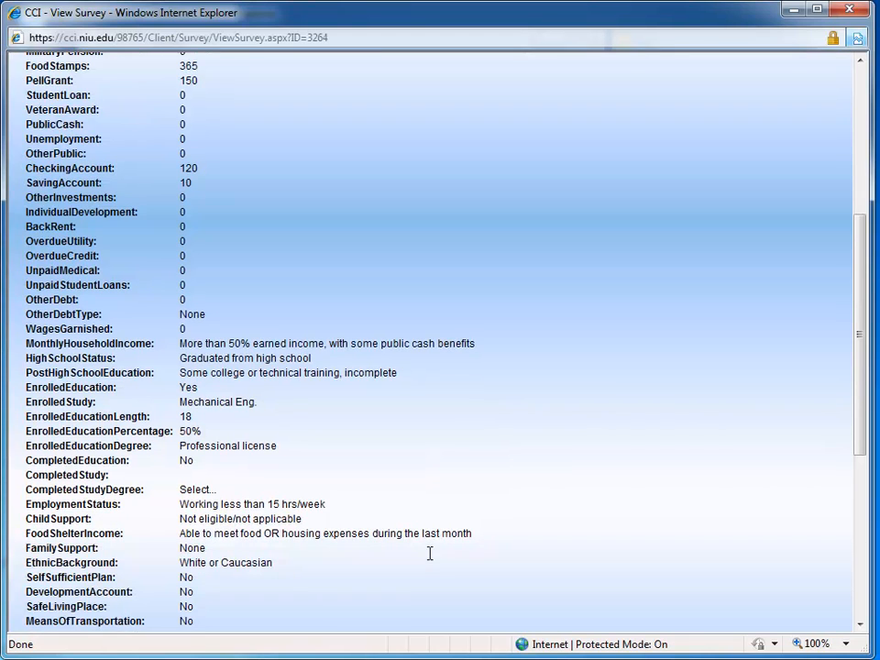
scroll(431, 561, "down", 2)
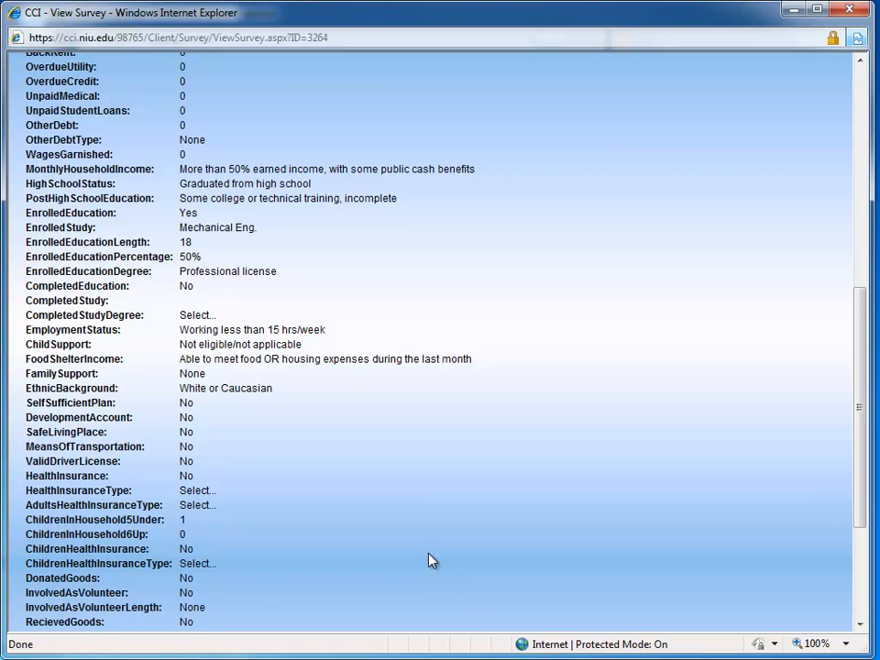
scroll(431, 561, "up", 6)
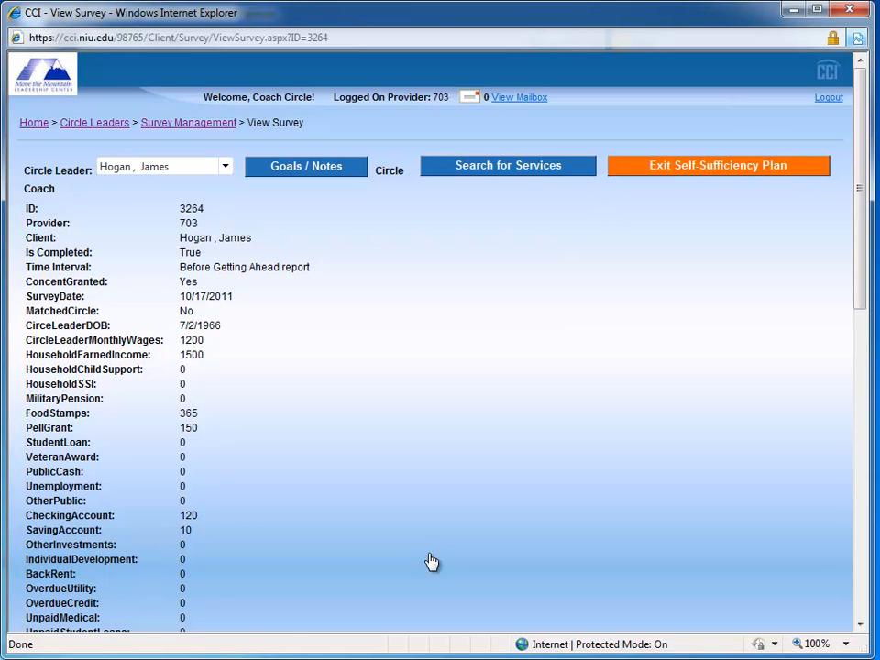
Step: Exit the self-sufficiency plan and log the visit with 35 m as the time spent
left_click(718, 165)
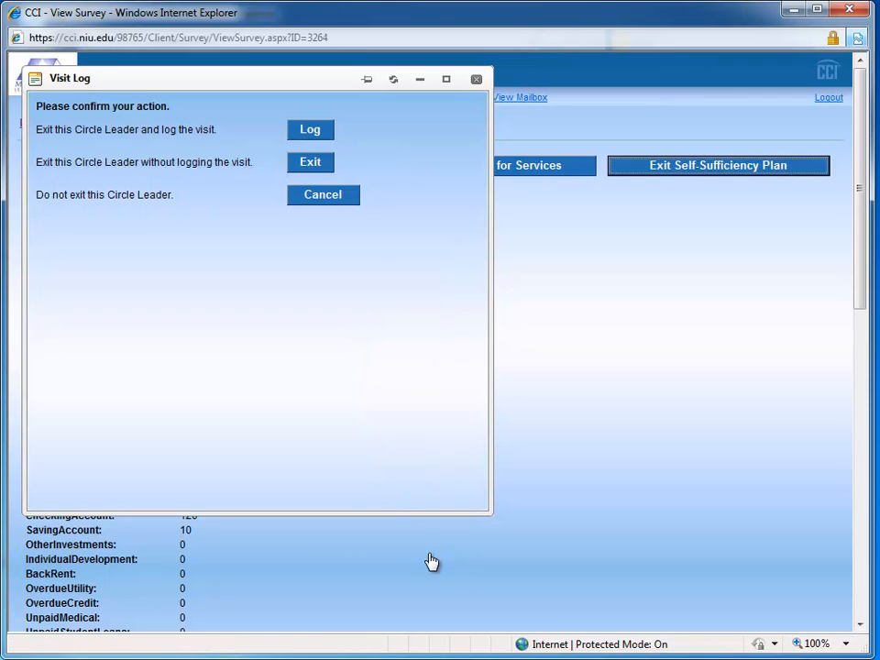
left_click(310, 130)
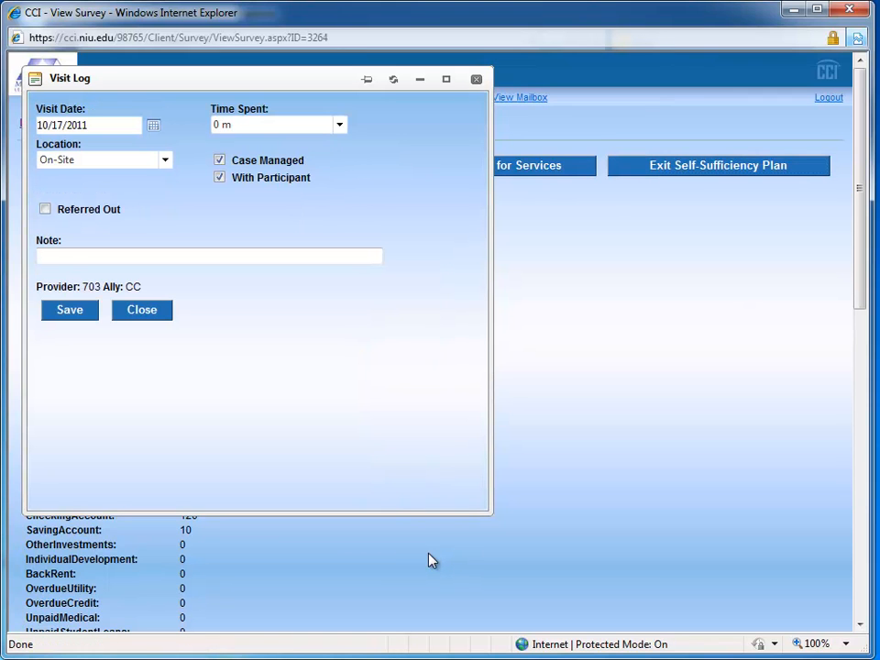
left_click(339, 125)
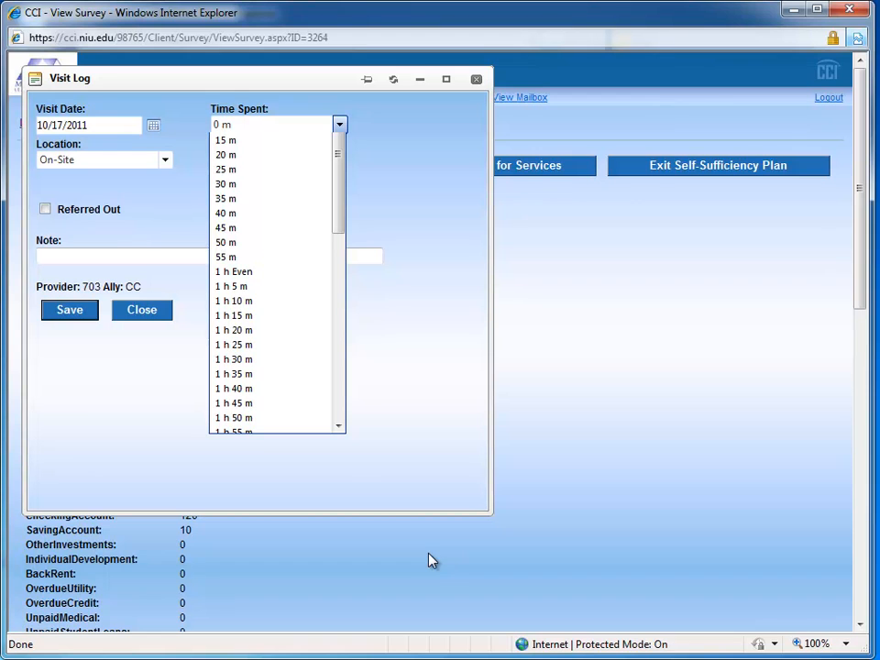
left_click(257, 185)
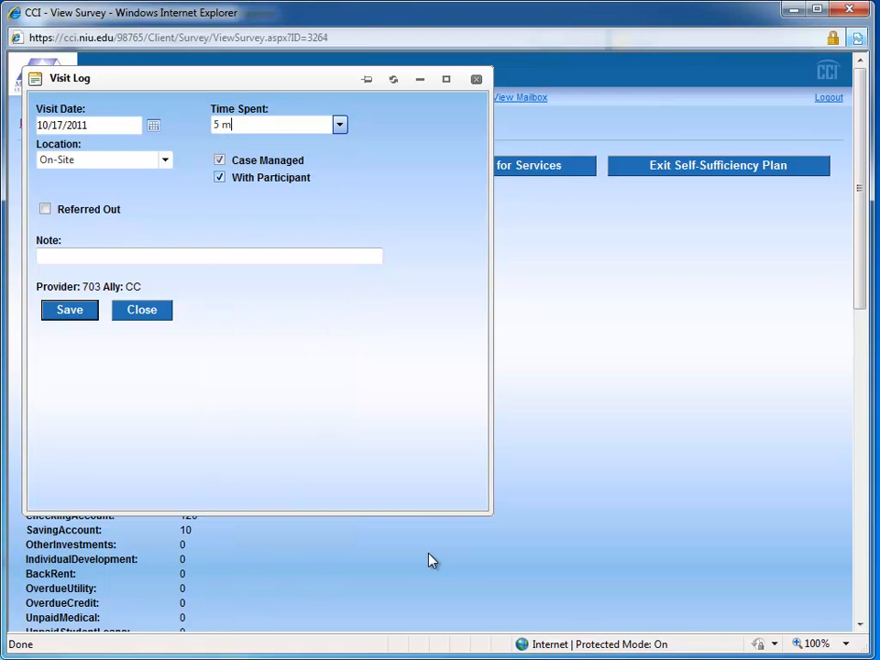
left_click(339, 125)
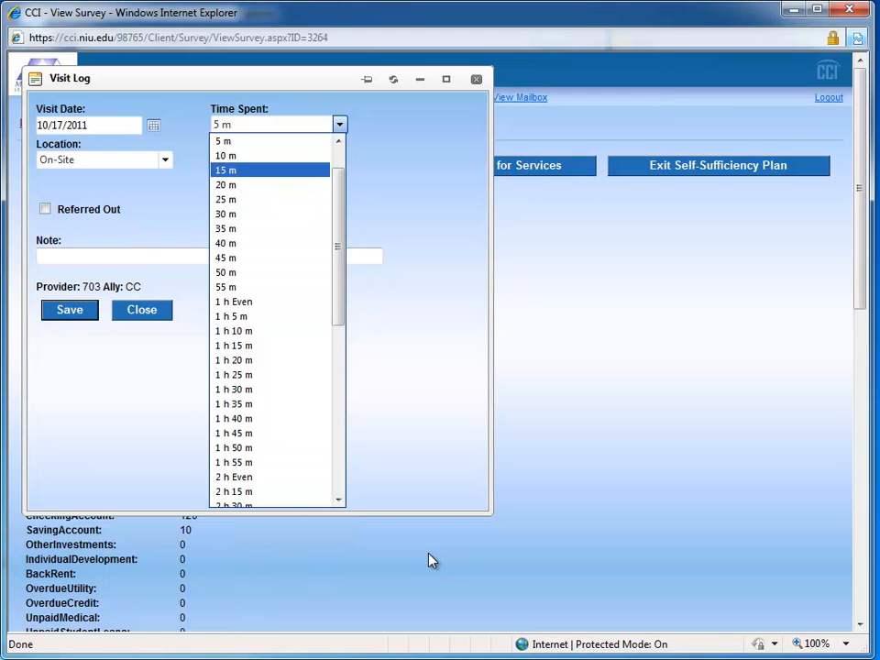
left_click(240, 228)
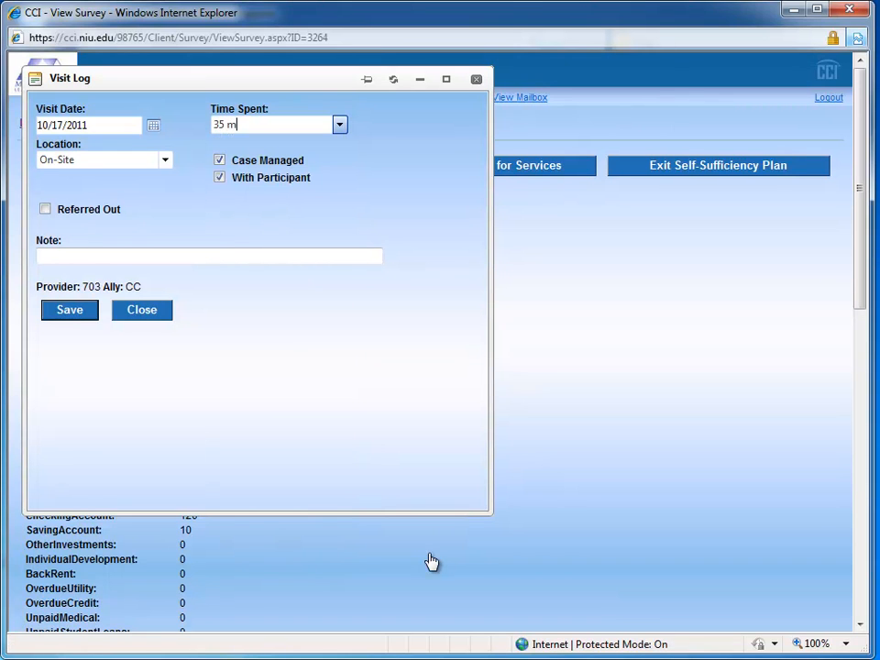
key("Return")
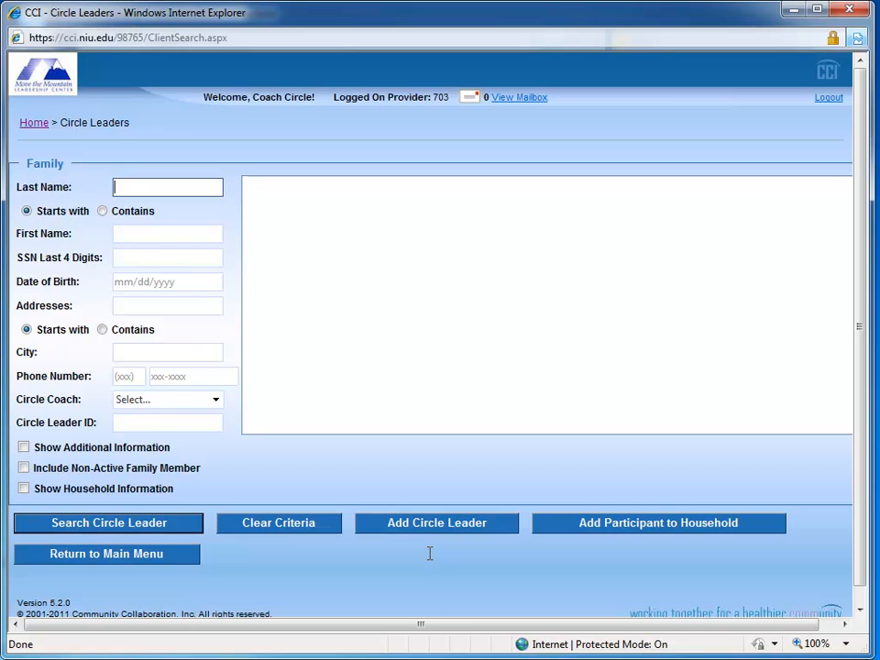
Step: Search for the circle leader by last name and select the matching participant
type("hogan")
key("Return")
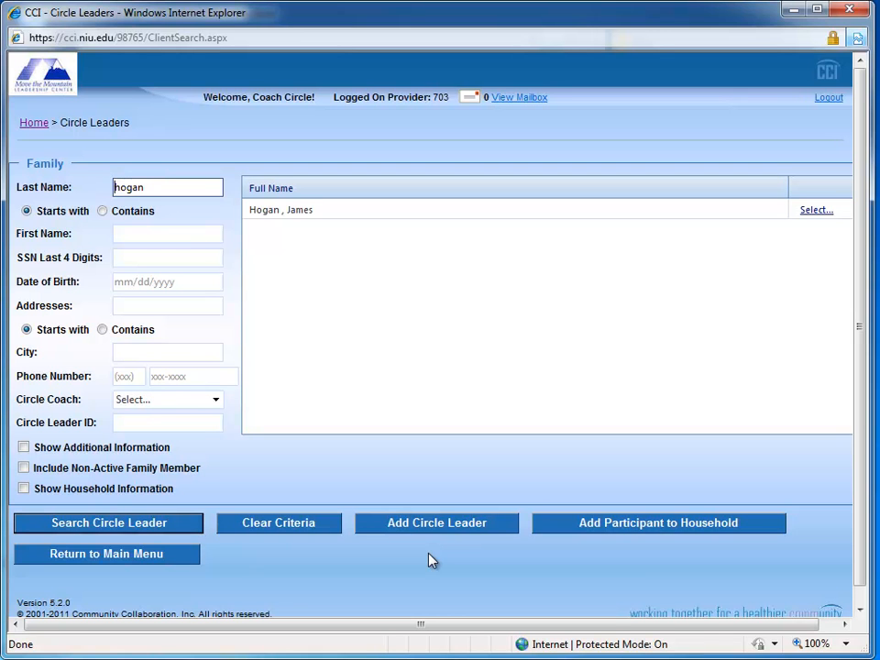
key("Tab")
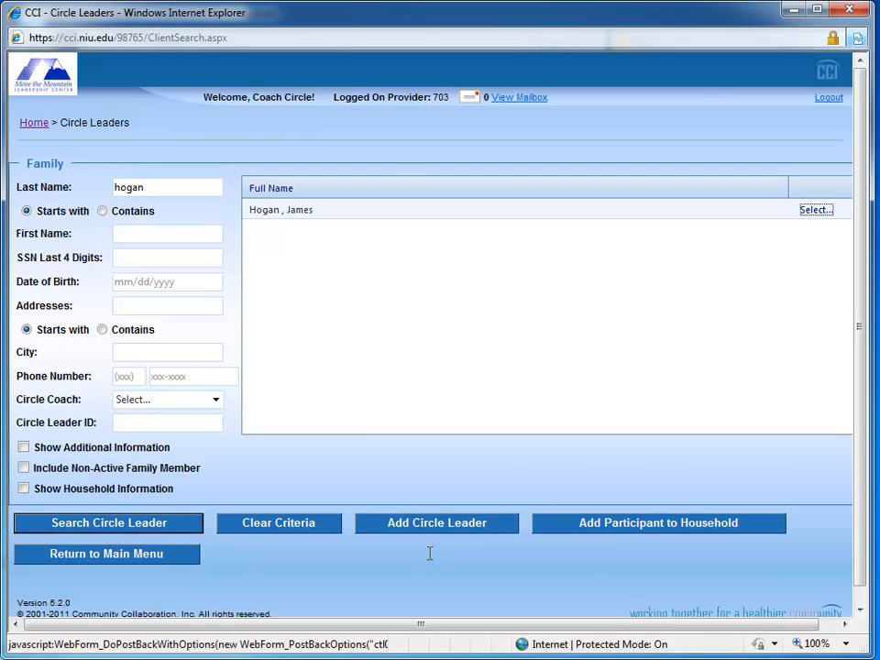
key("Return")
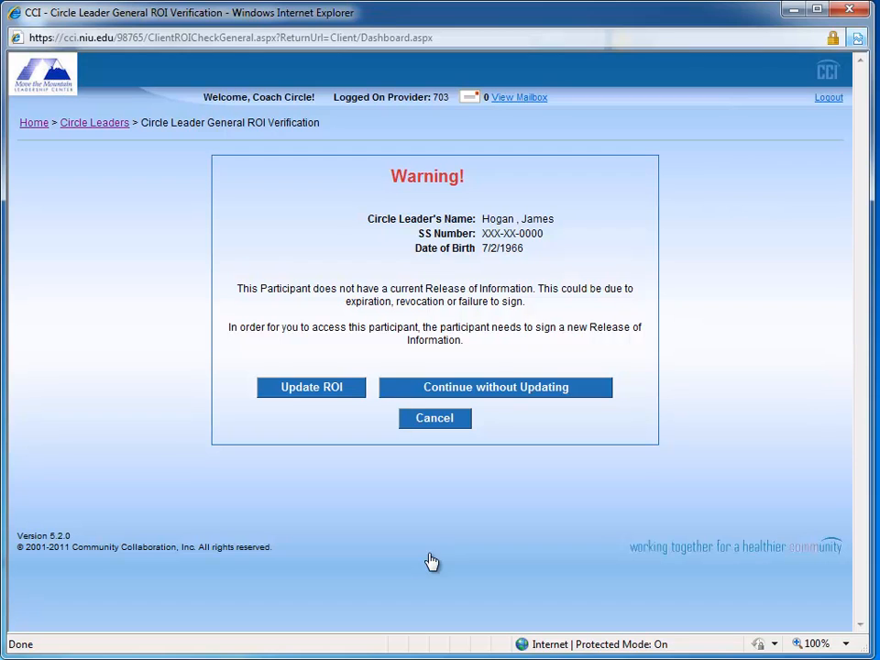
Step: Continue past the Release of Information warning and open the participant's survey management list
key("Return")
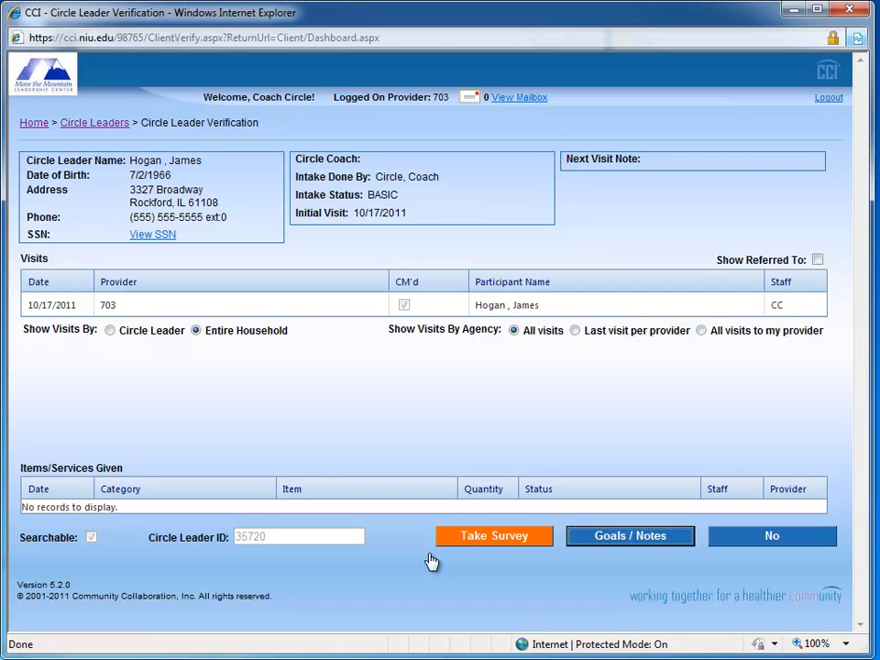
left_click(430, 555)
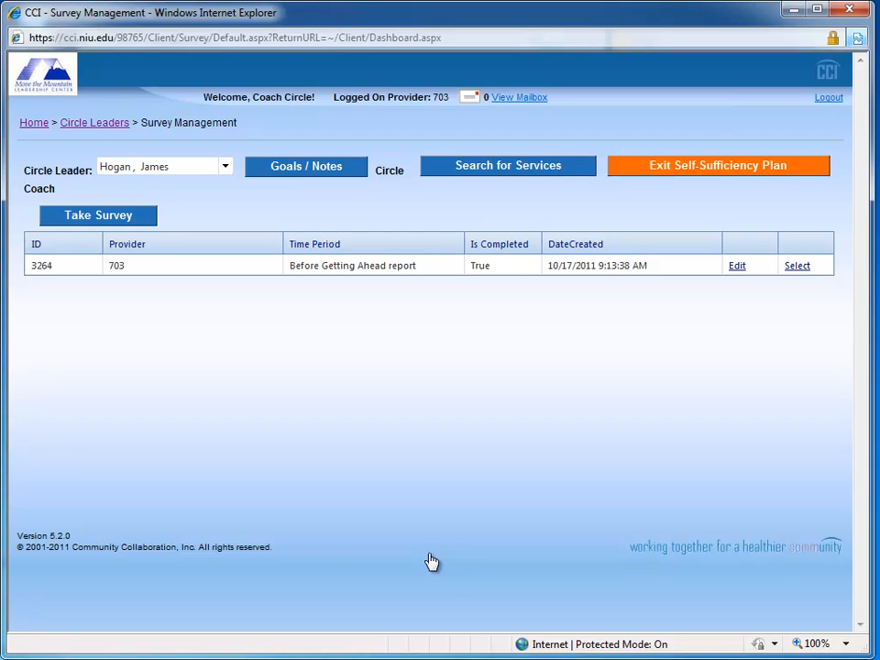
Step: Exit the participant's self-sufficiency plan and log out of the system
left_click(718, 165)
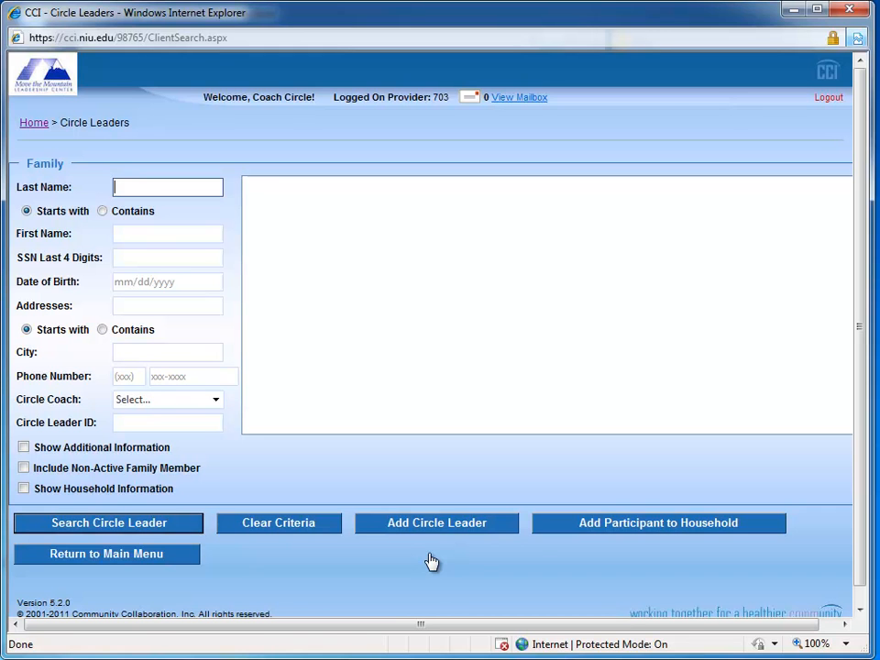
key("Tab")
key("Return")
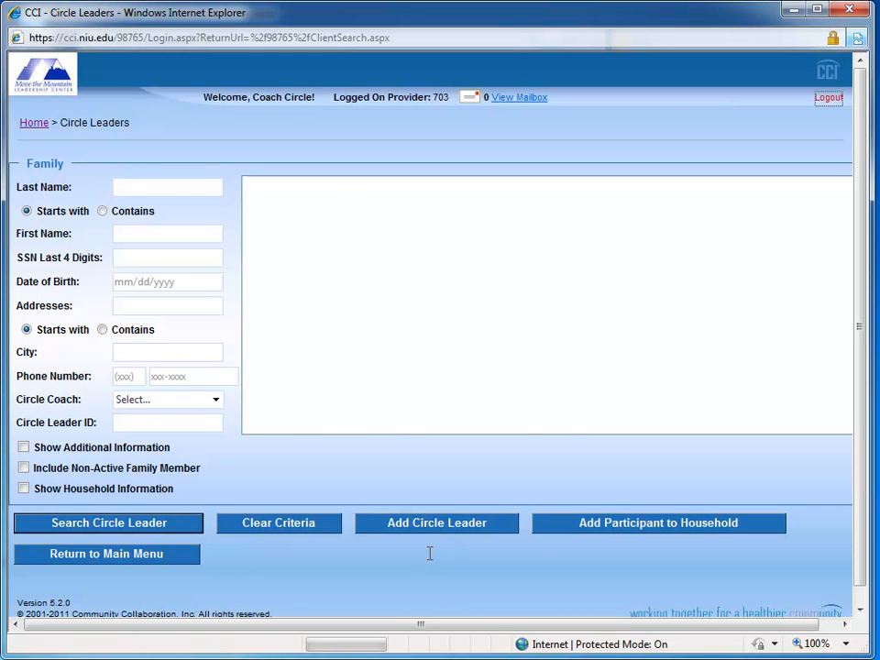